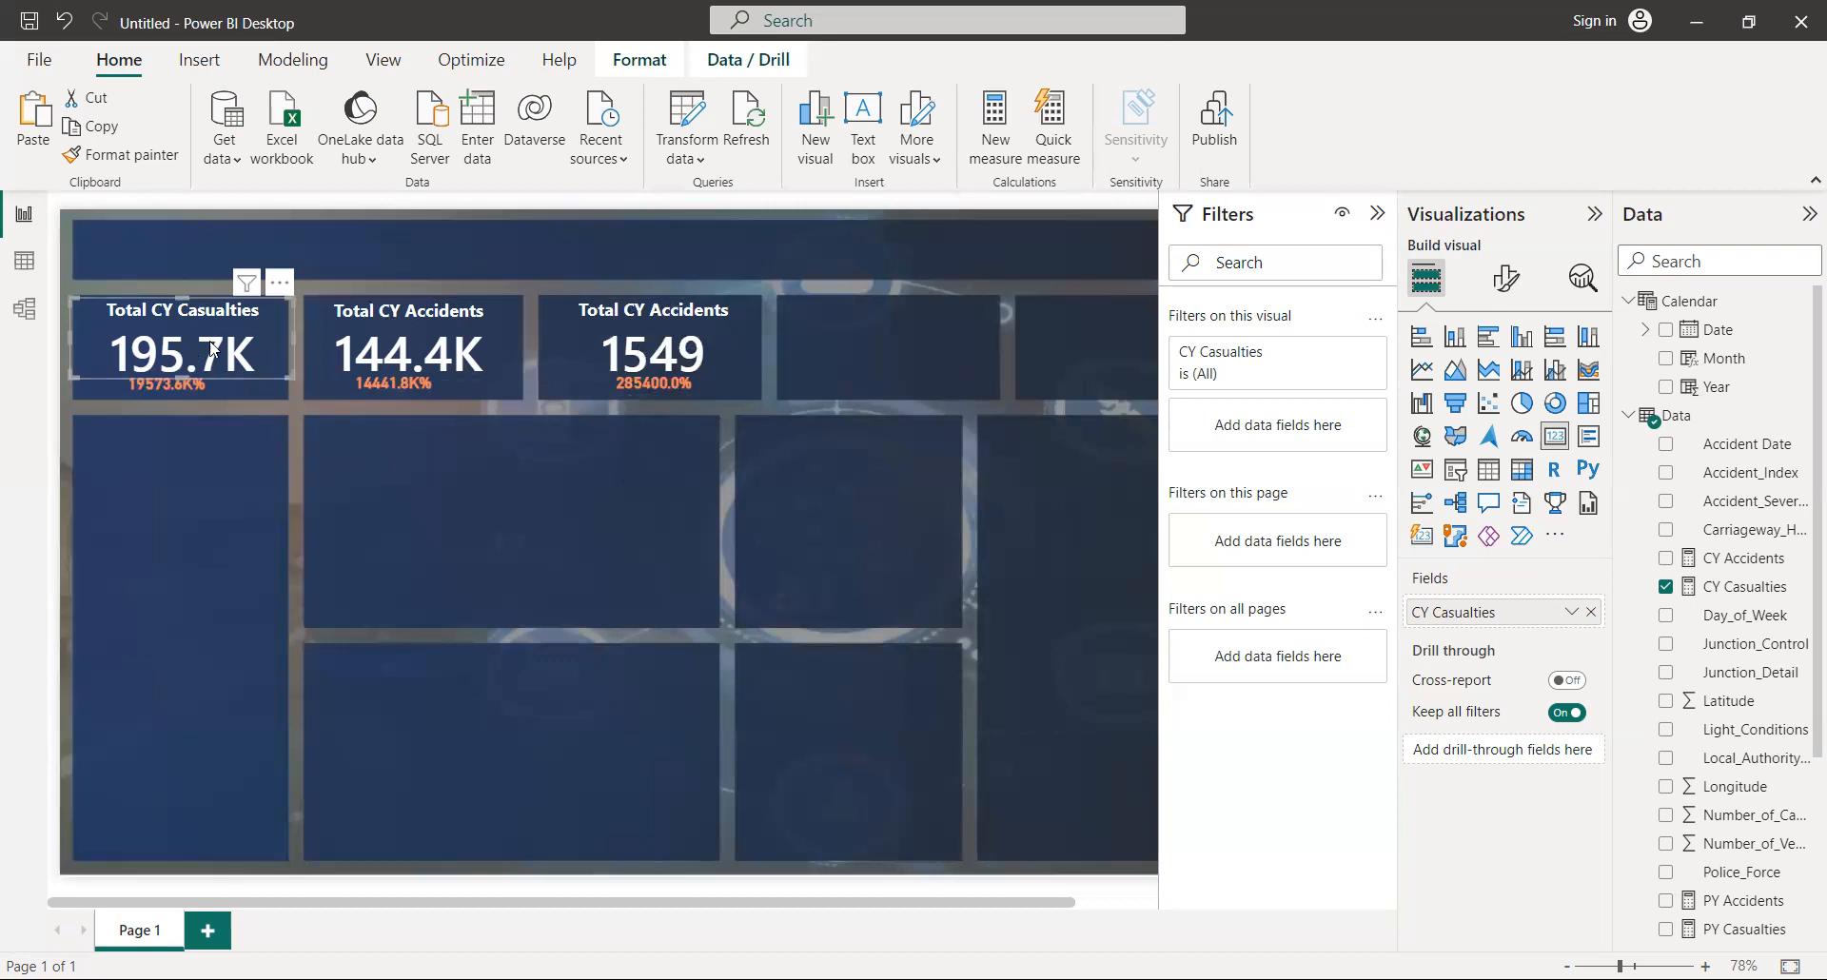
click(230, 385)
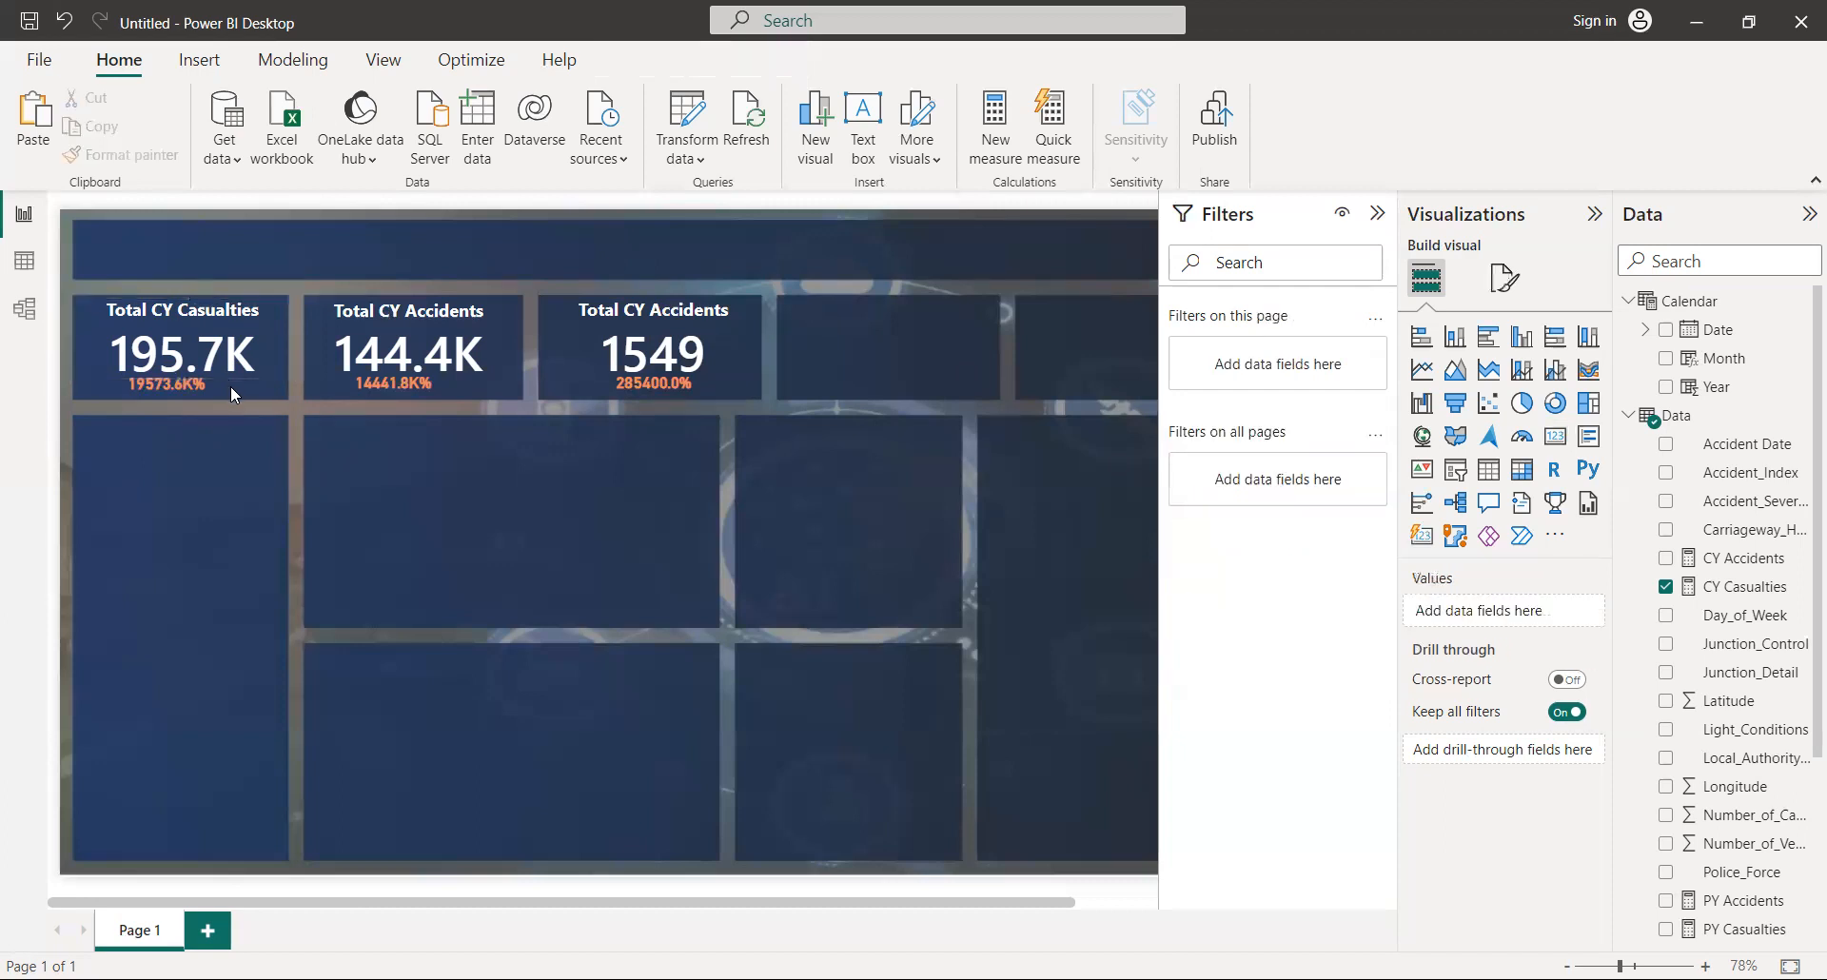
click(215, 356)
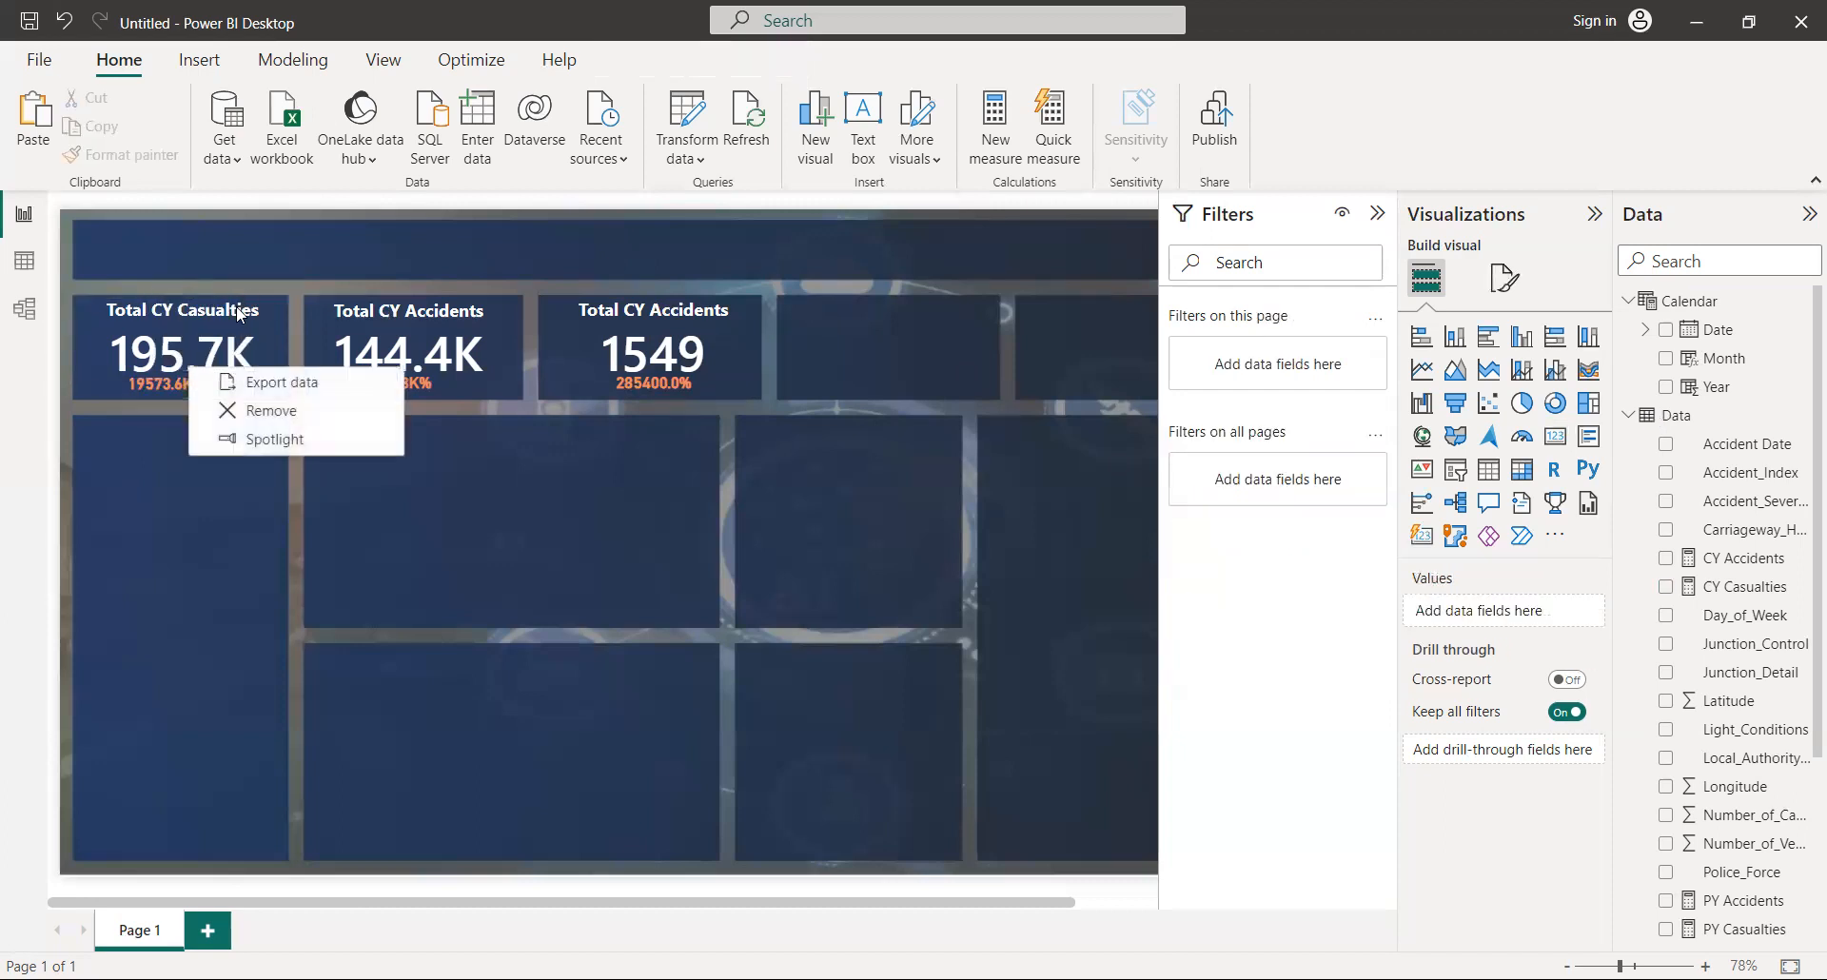
click(234, 314)
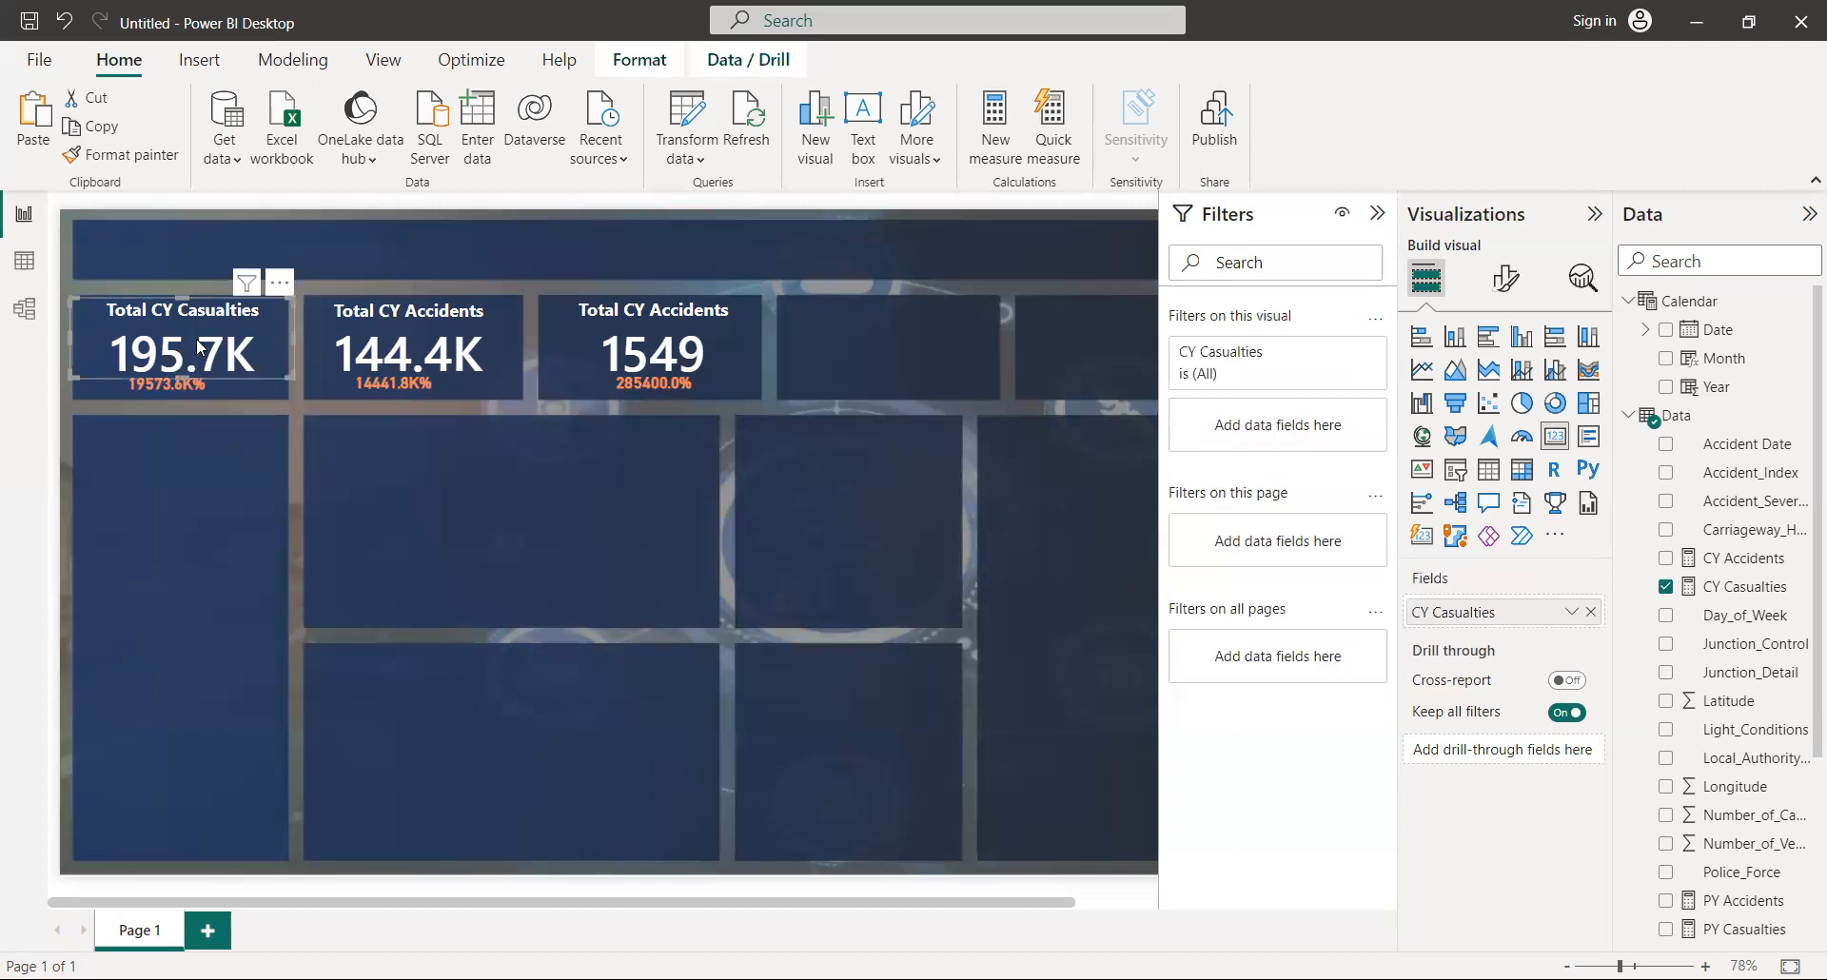
key(ctrl+a)
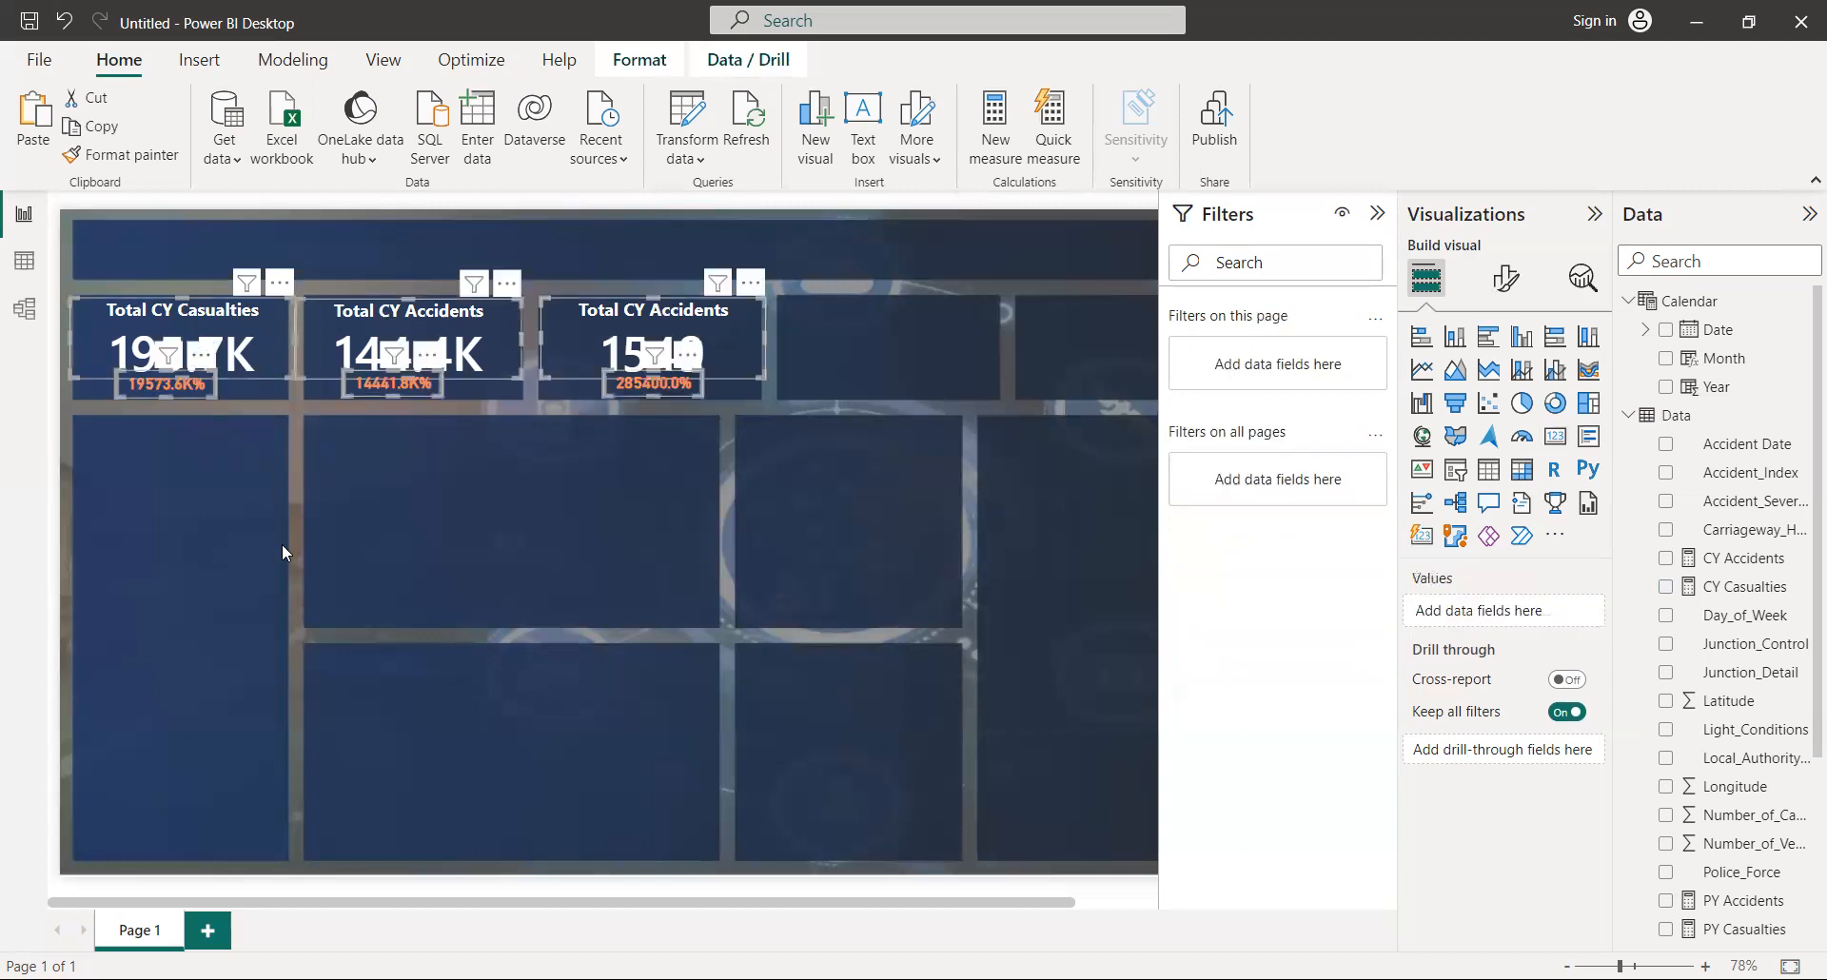
click(242, 447)
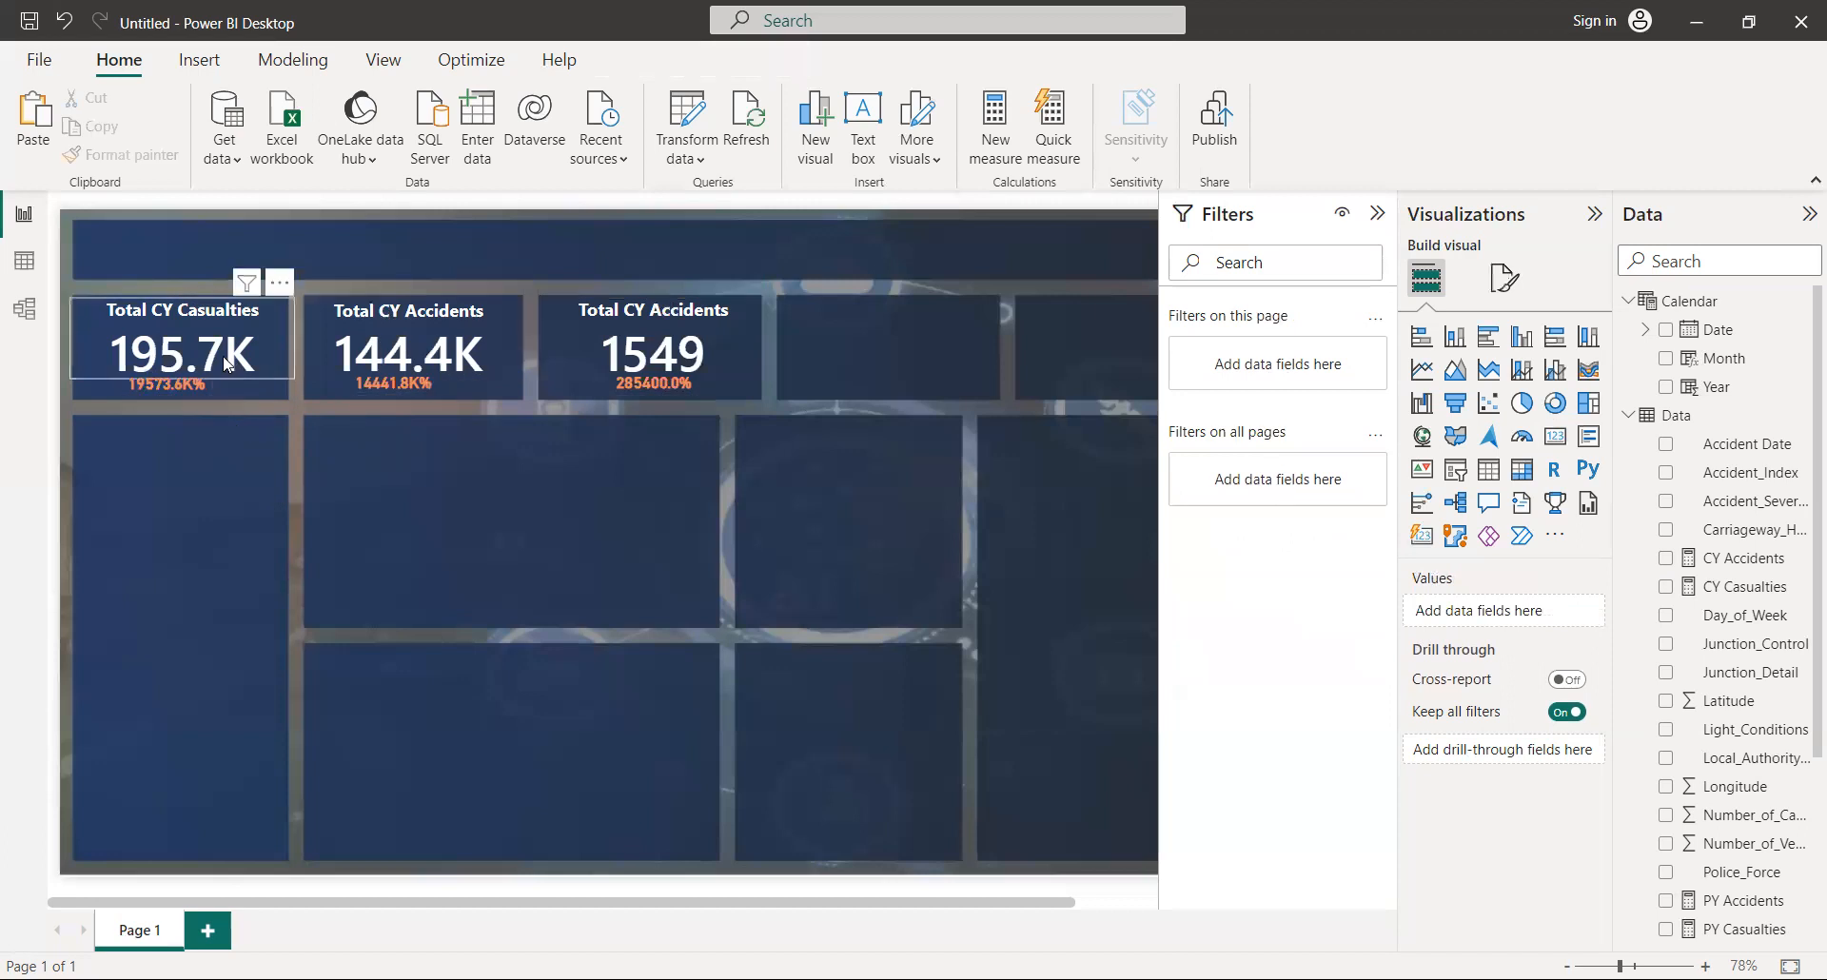
click(228, 364)
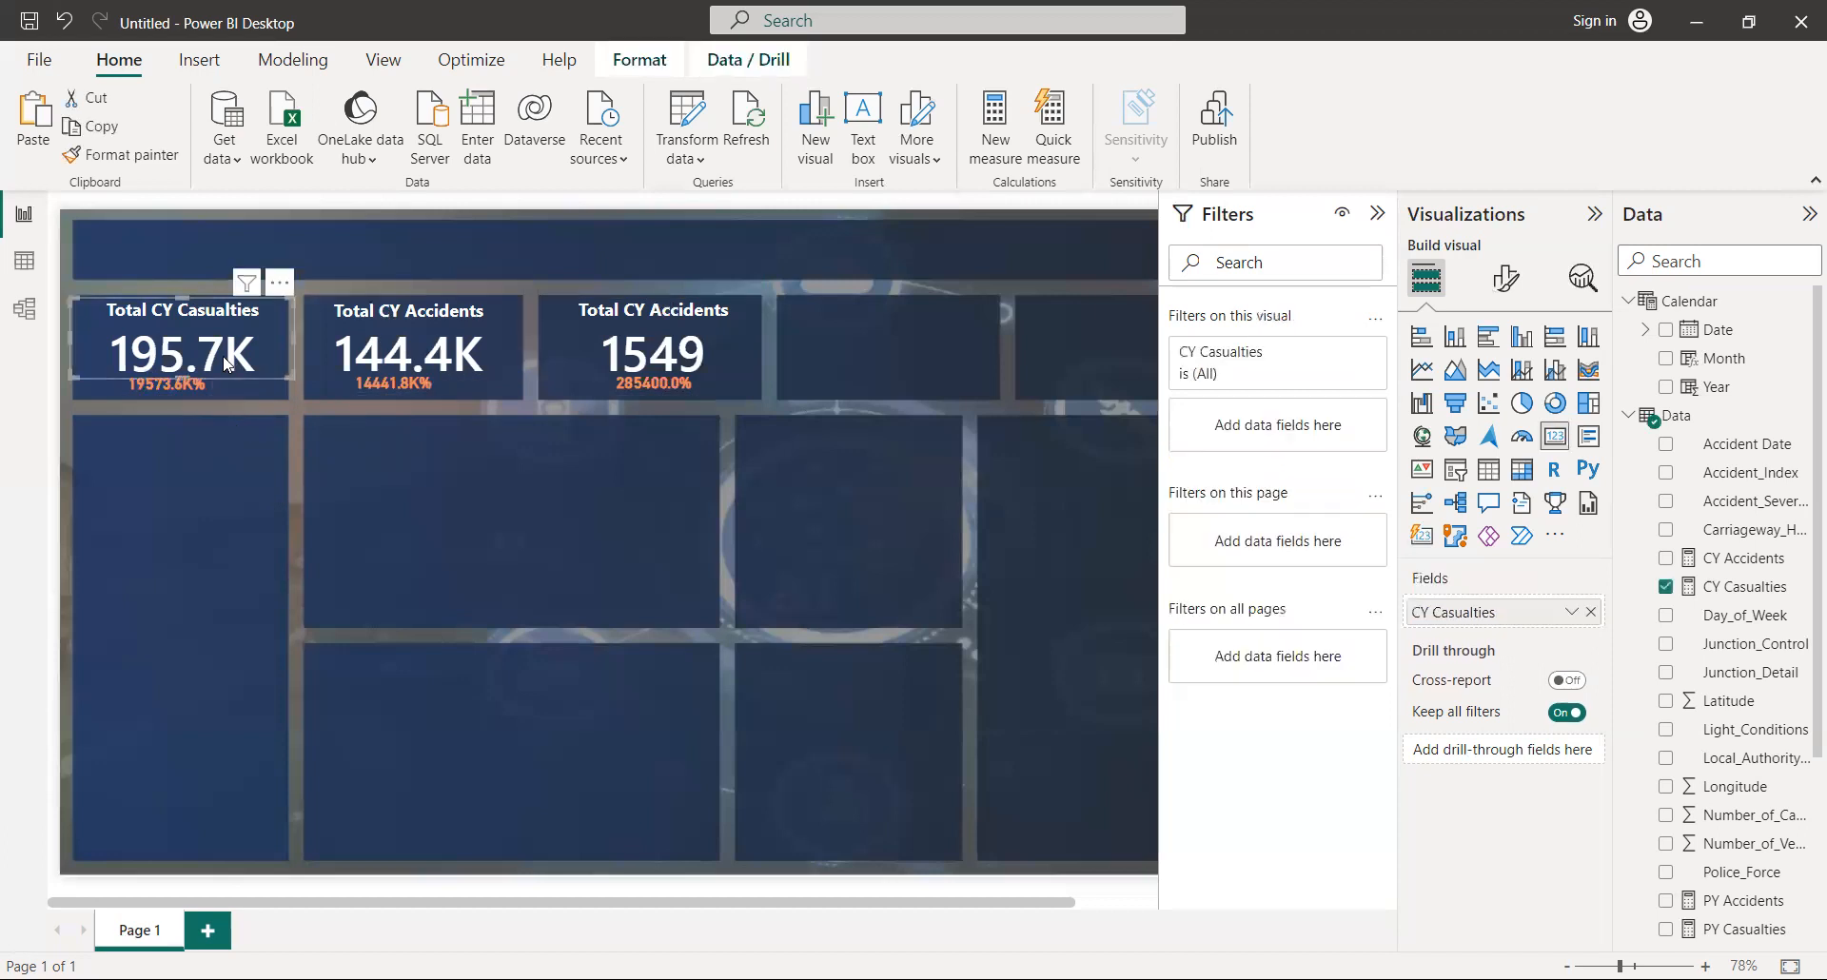
key(ctrl+a)
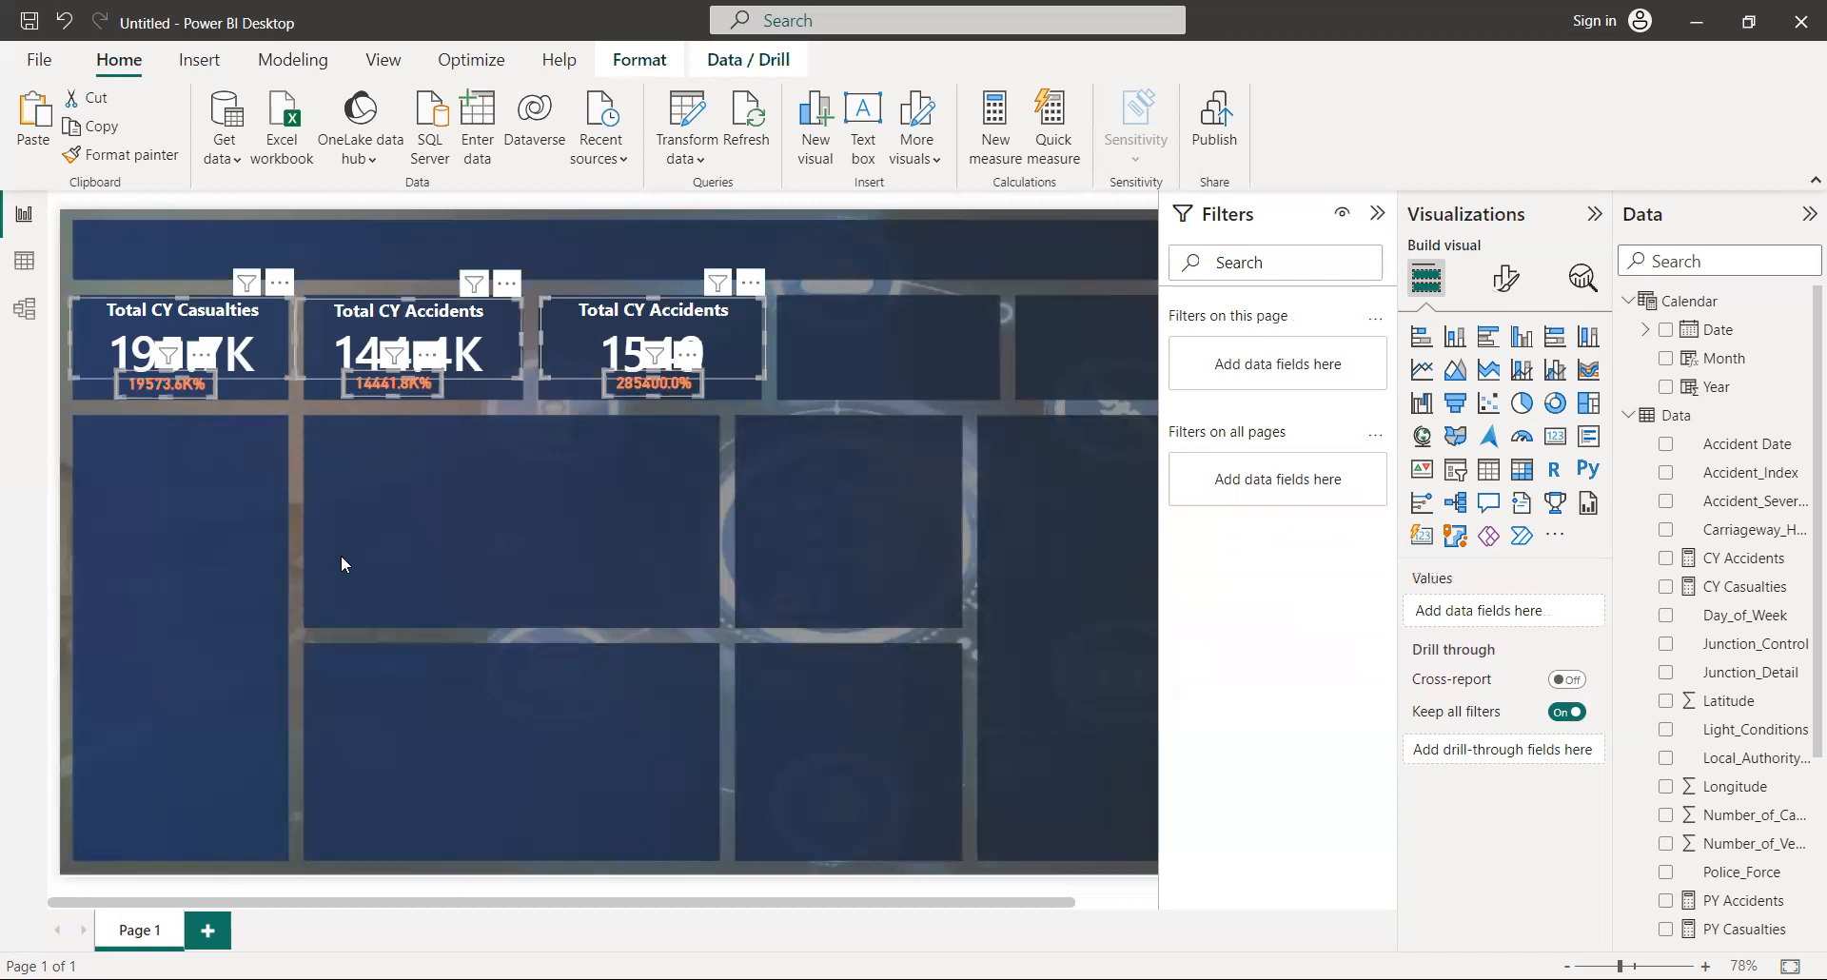
click(341, 556)
click(167, 354)
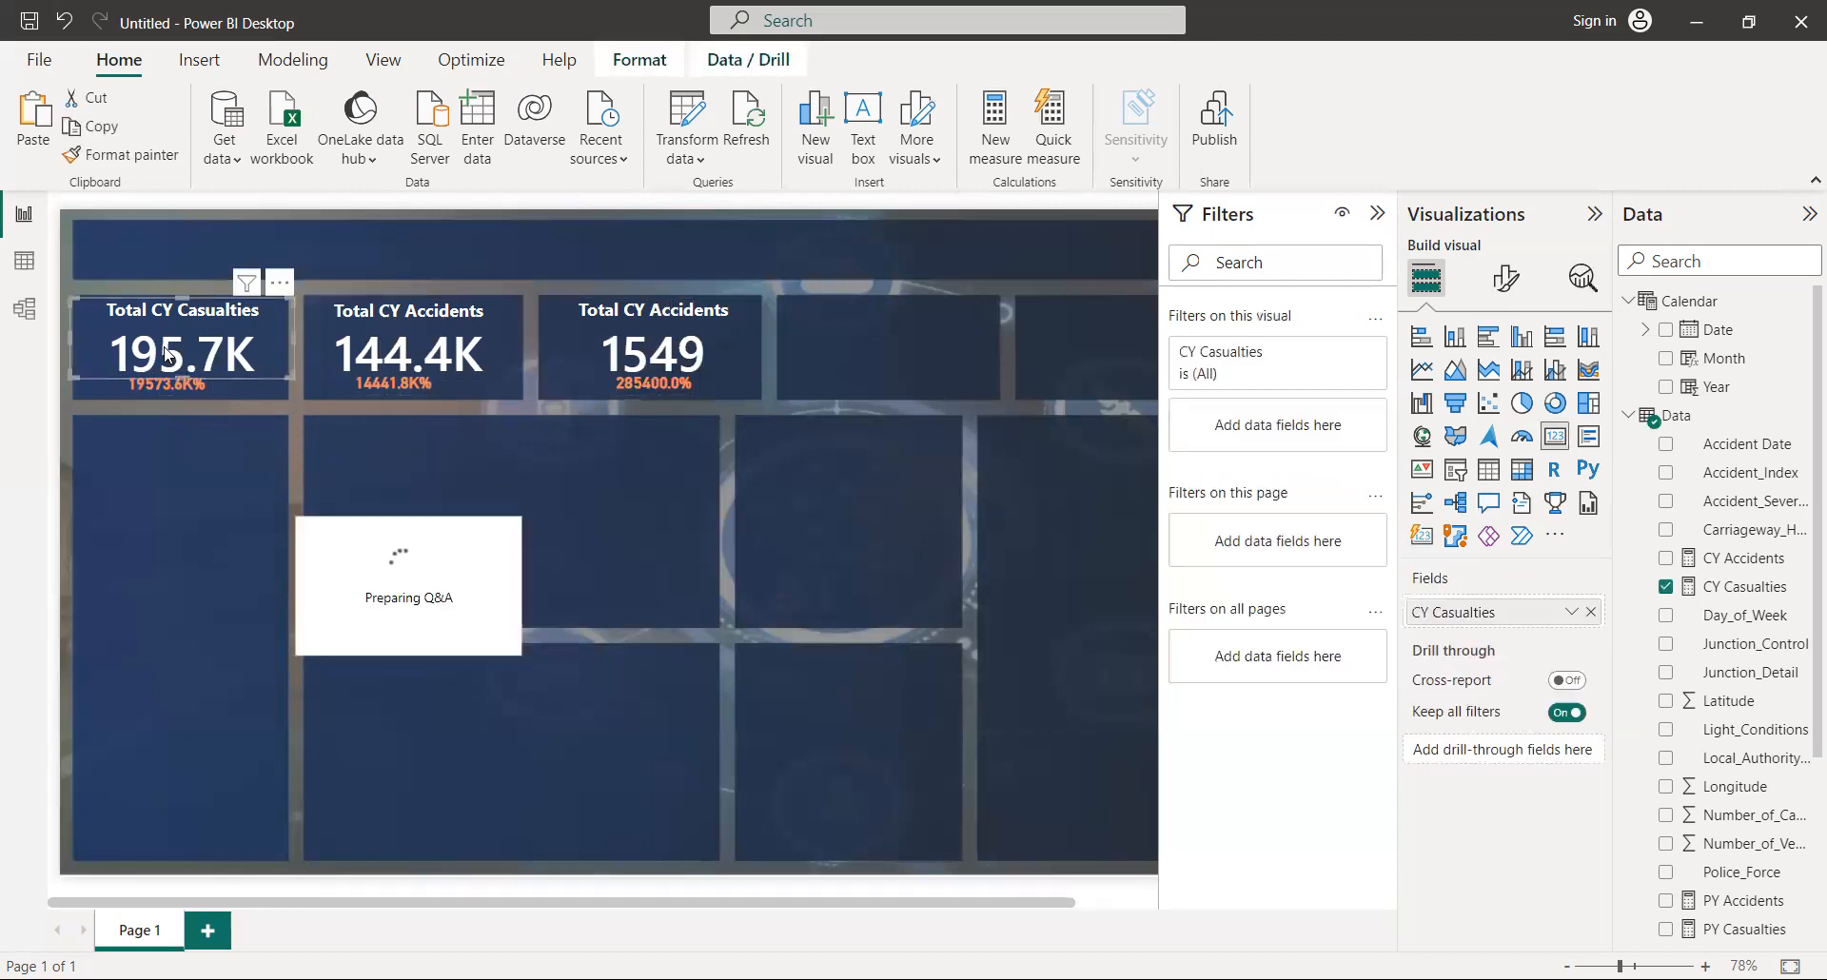
key(ctrl+a)
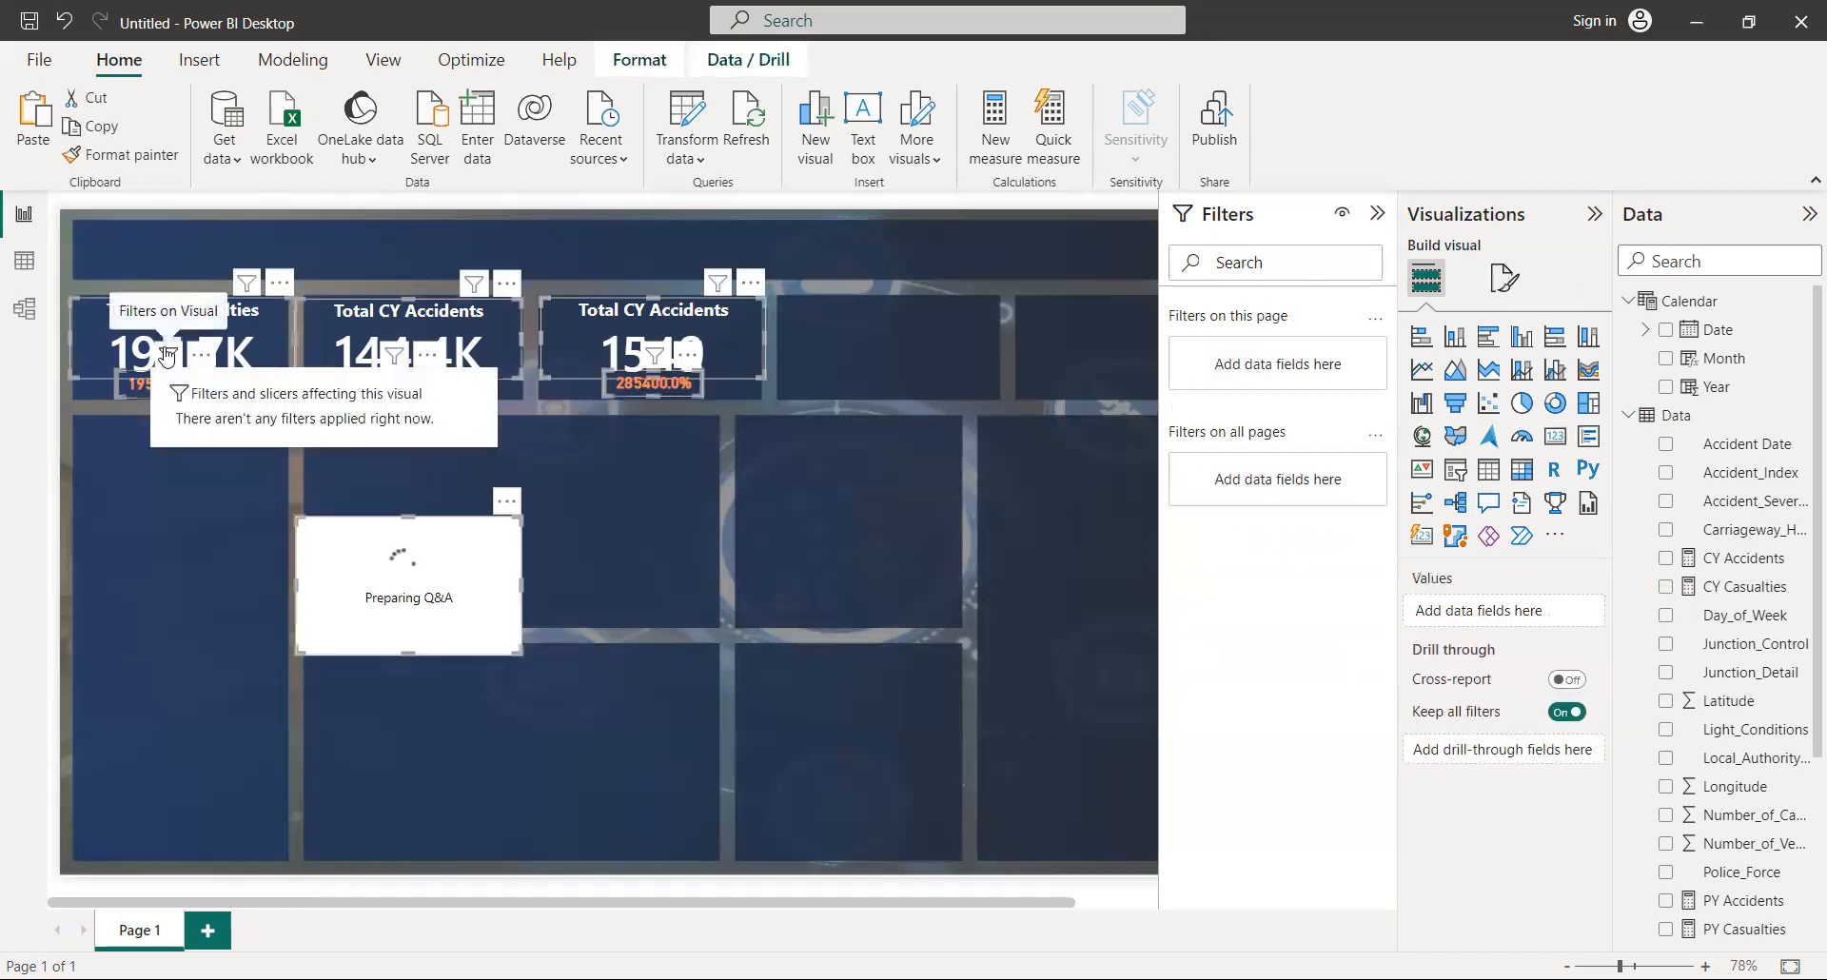
click(519, 497)
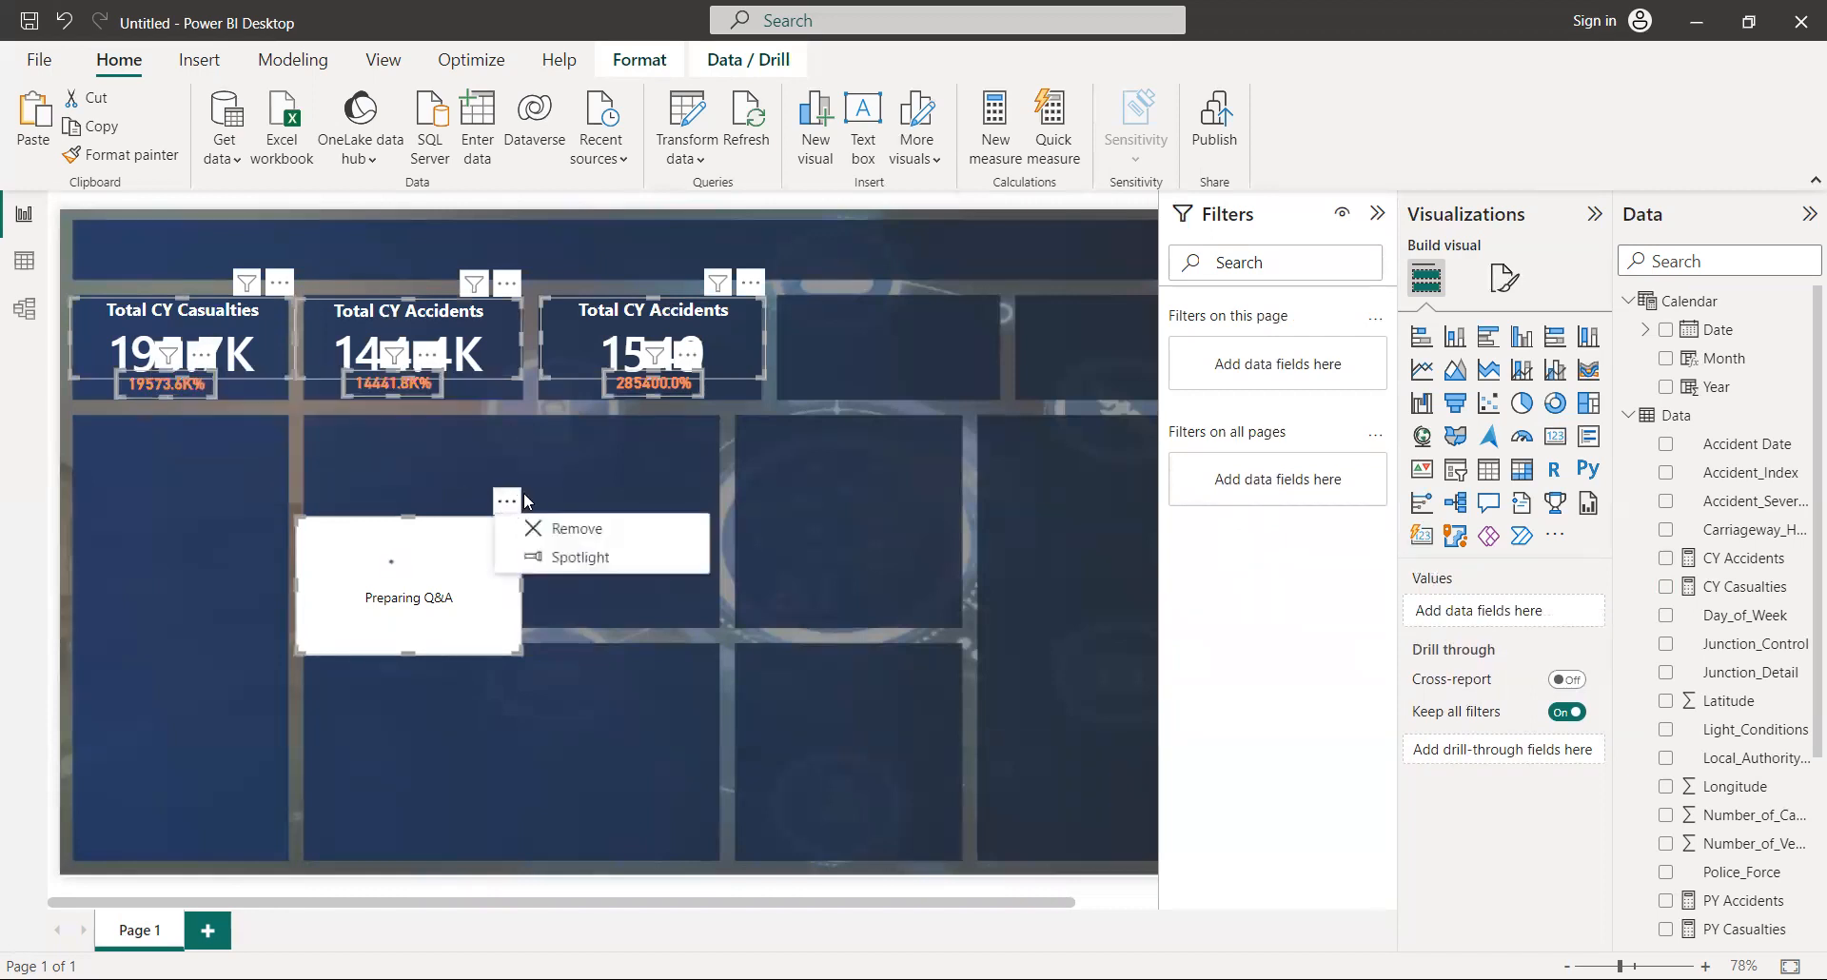
click(586, 531)
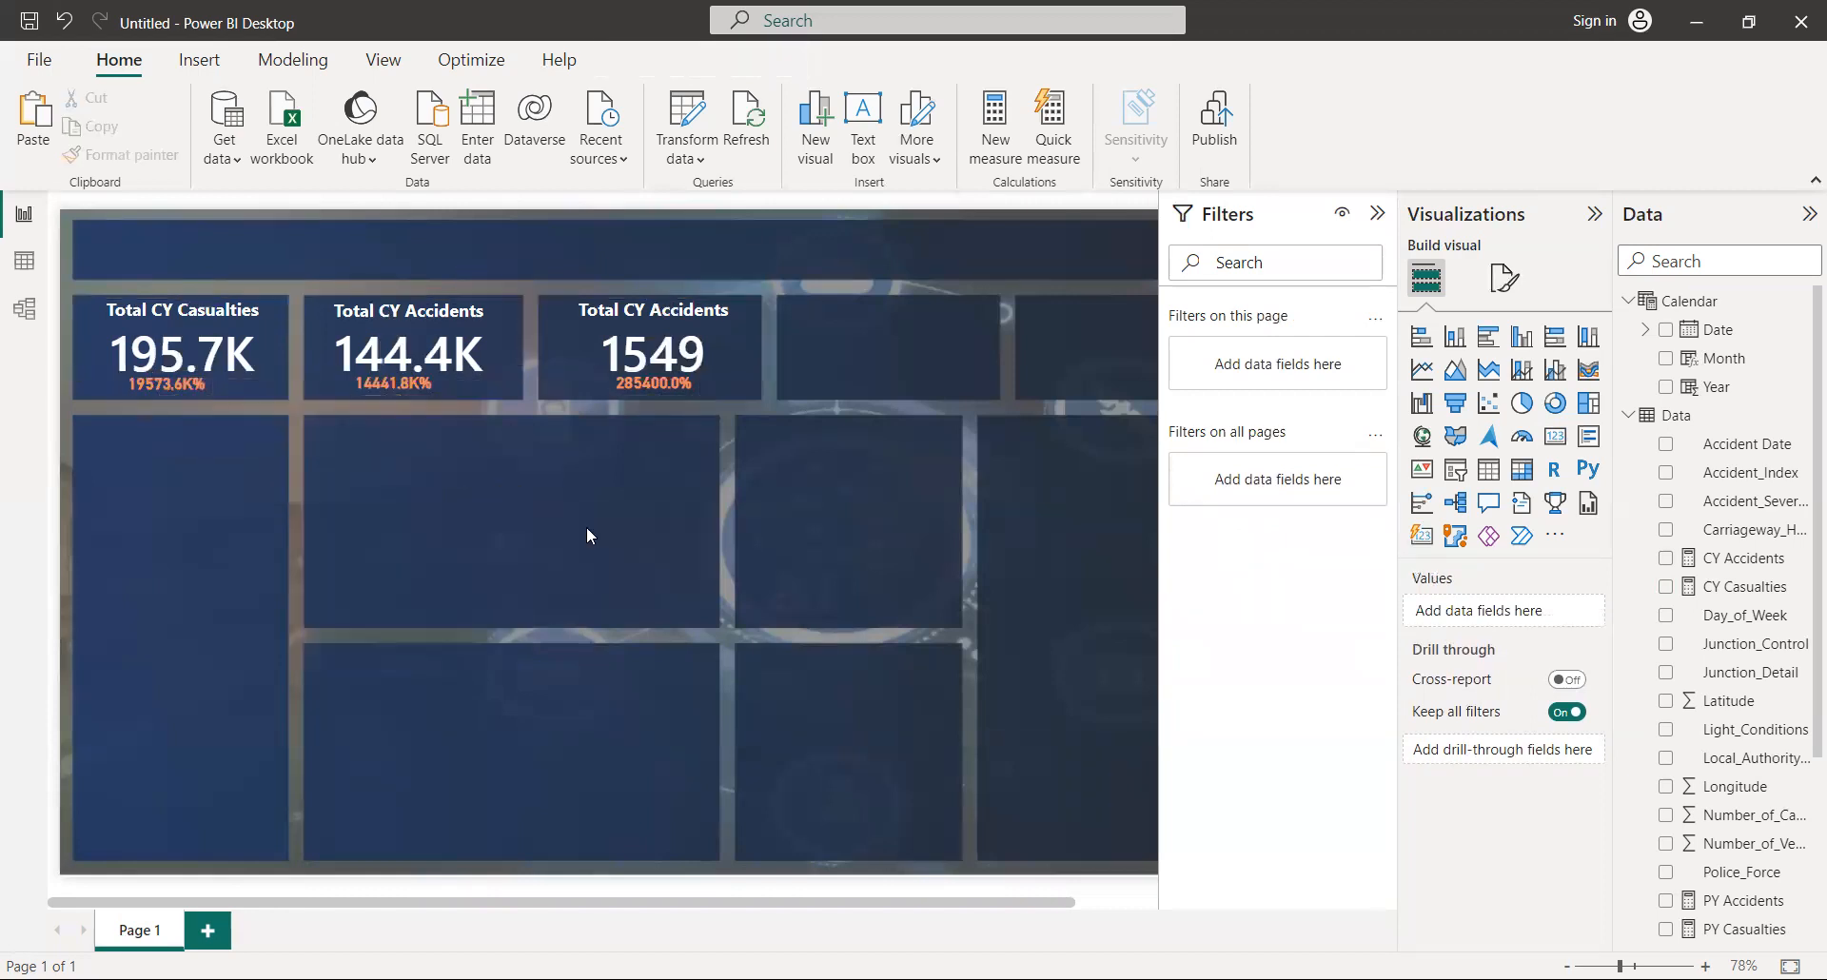
Step: Duplicate the Total CY Casualties and Total CY Accidents cards with their YOY percentage cards and place the copies in the empty area below
right_click(175, 375)
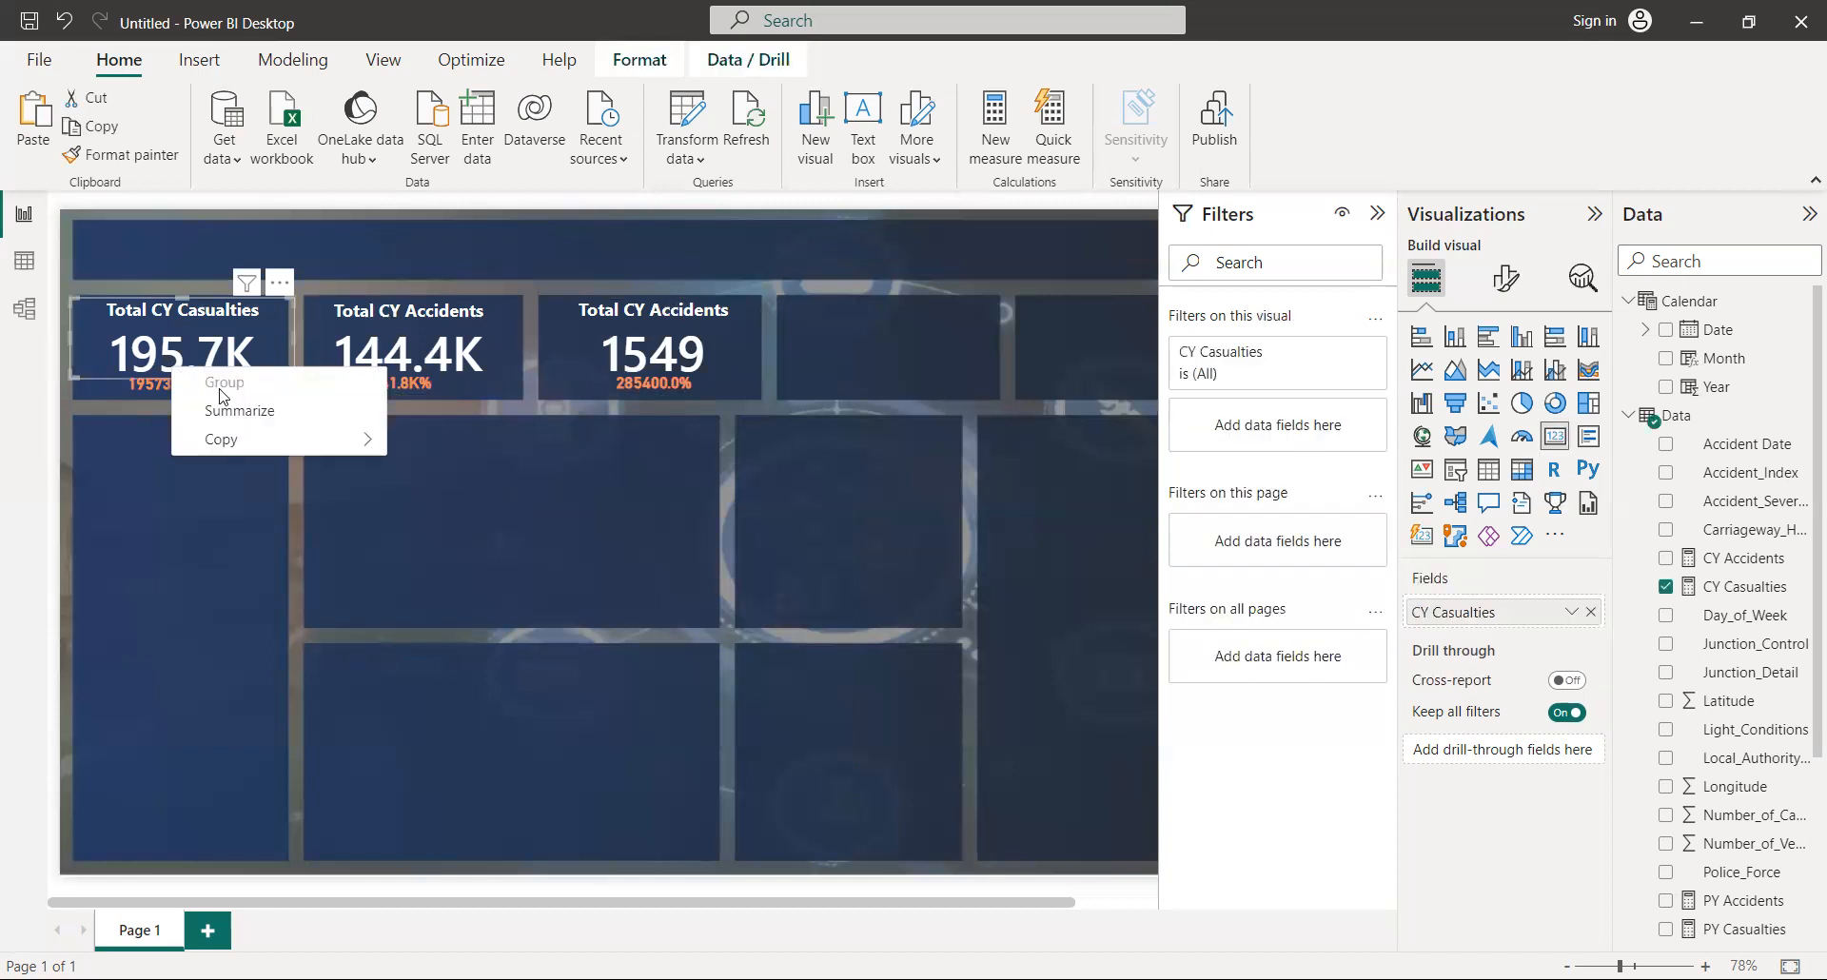
mouse_move(222, 440)
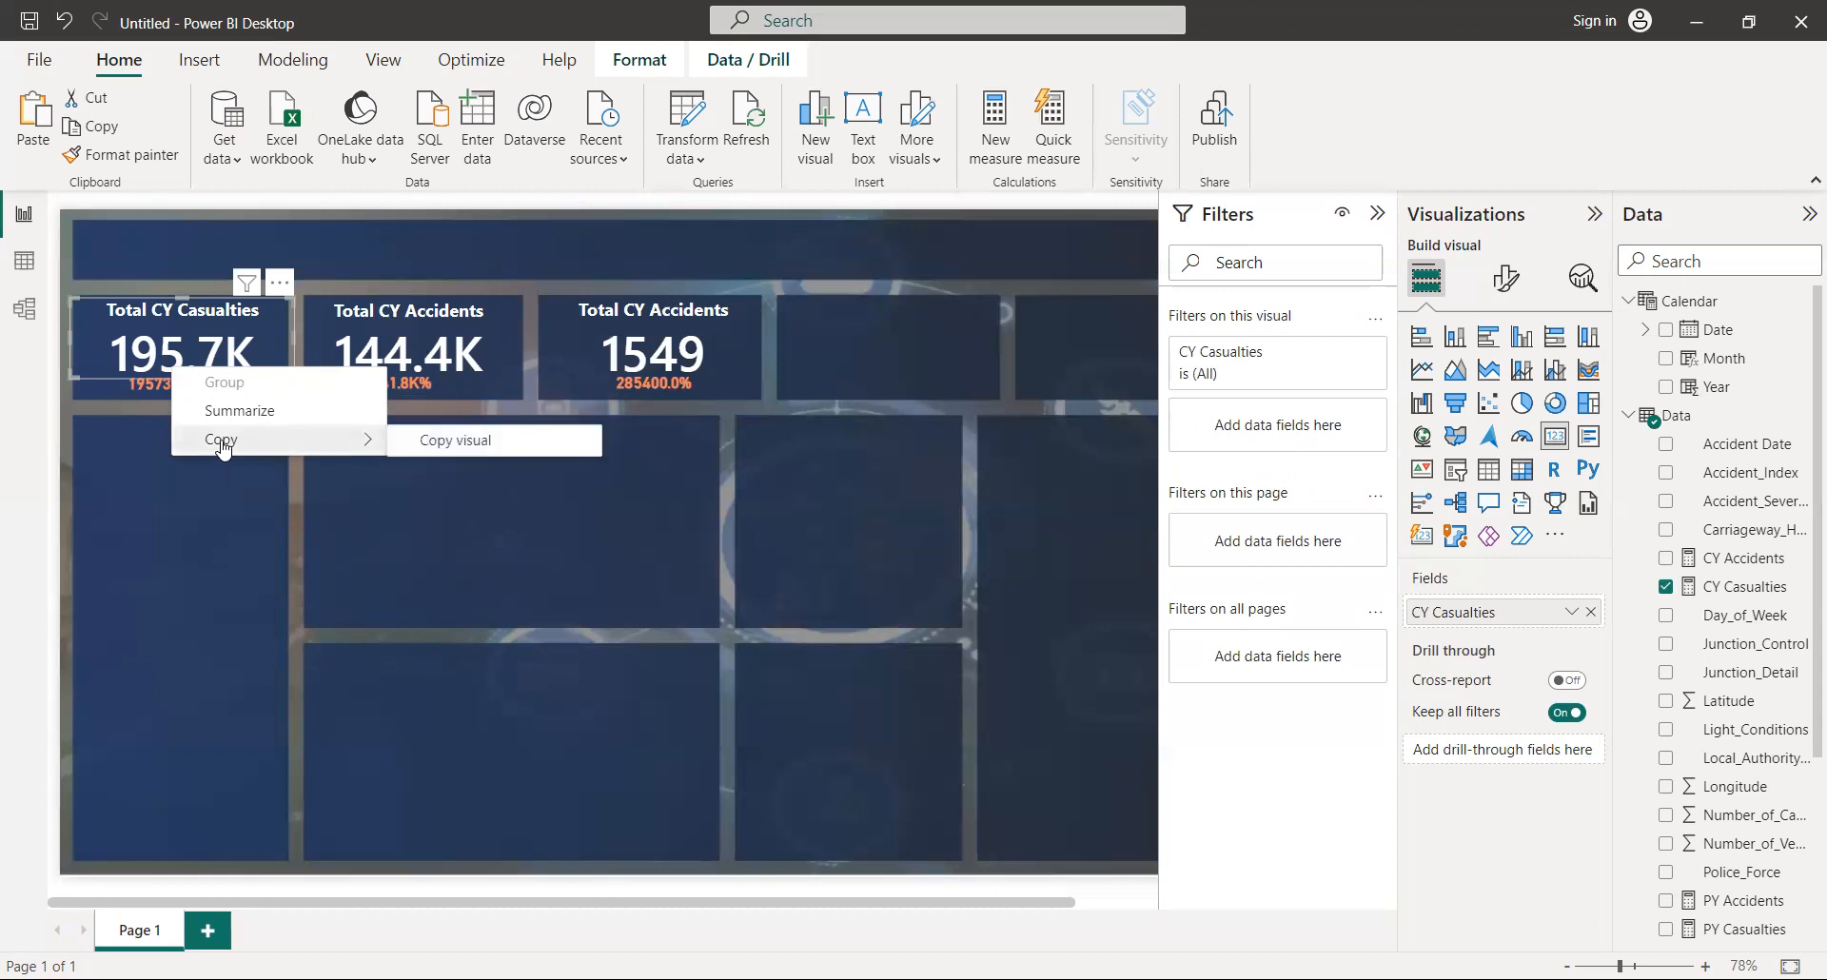
click(873, 357)
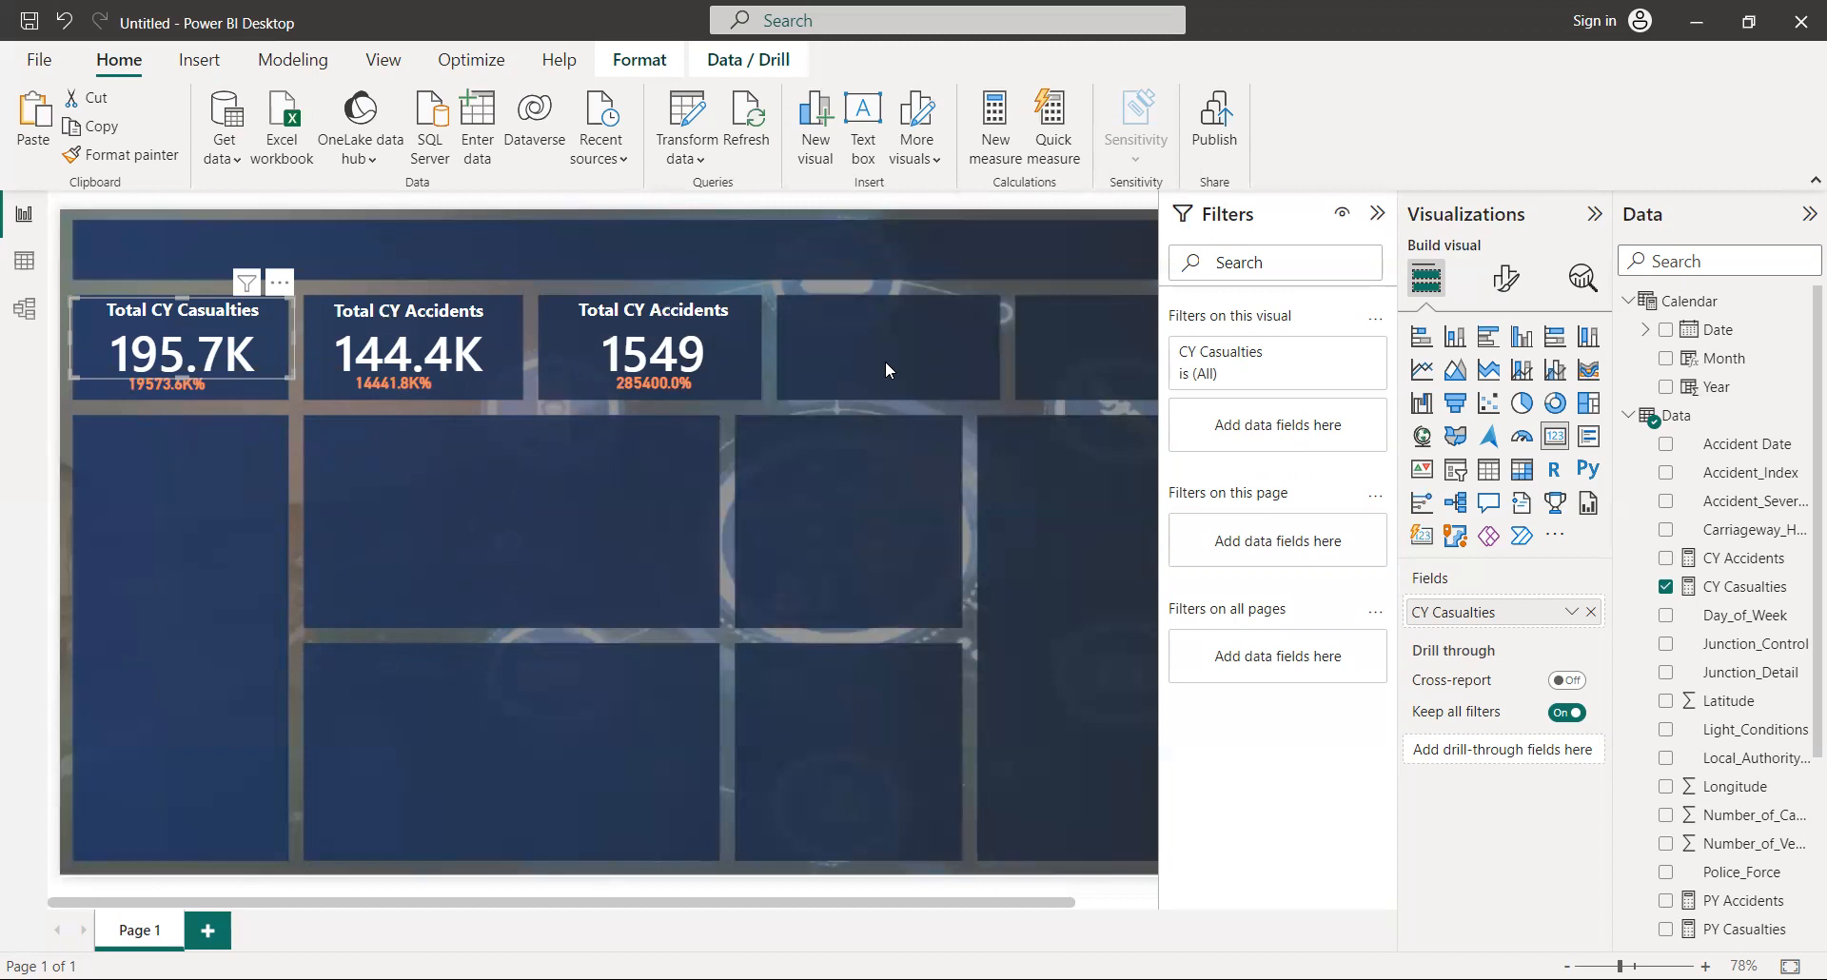
key(ctrl+v)
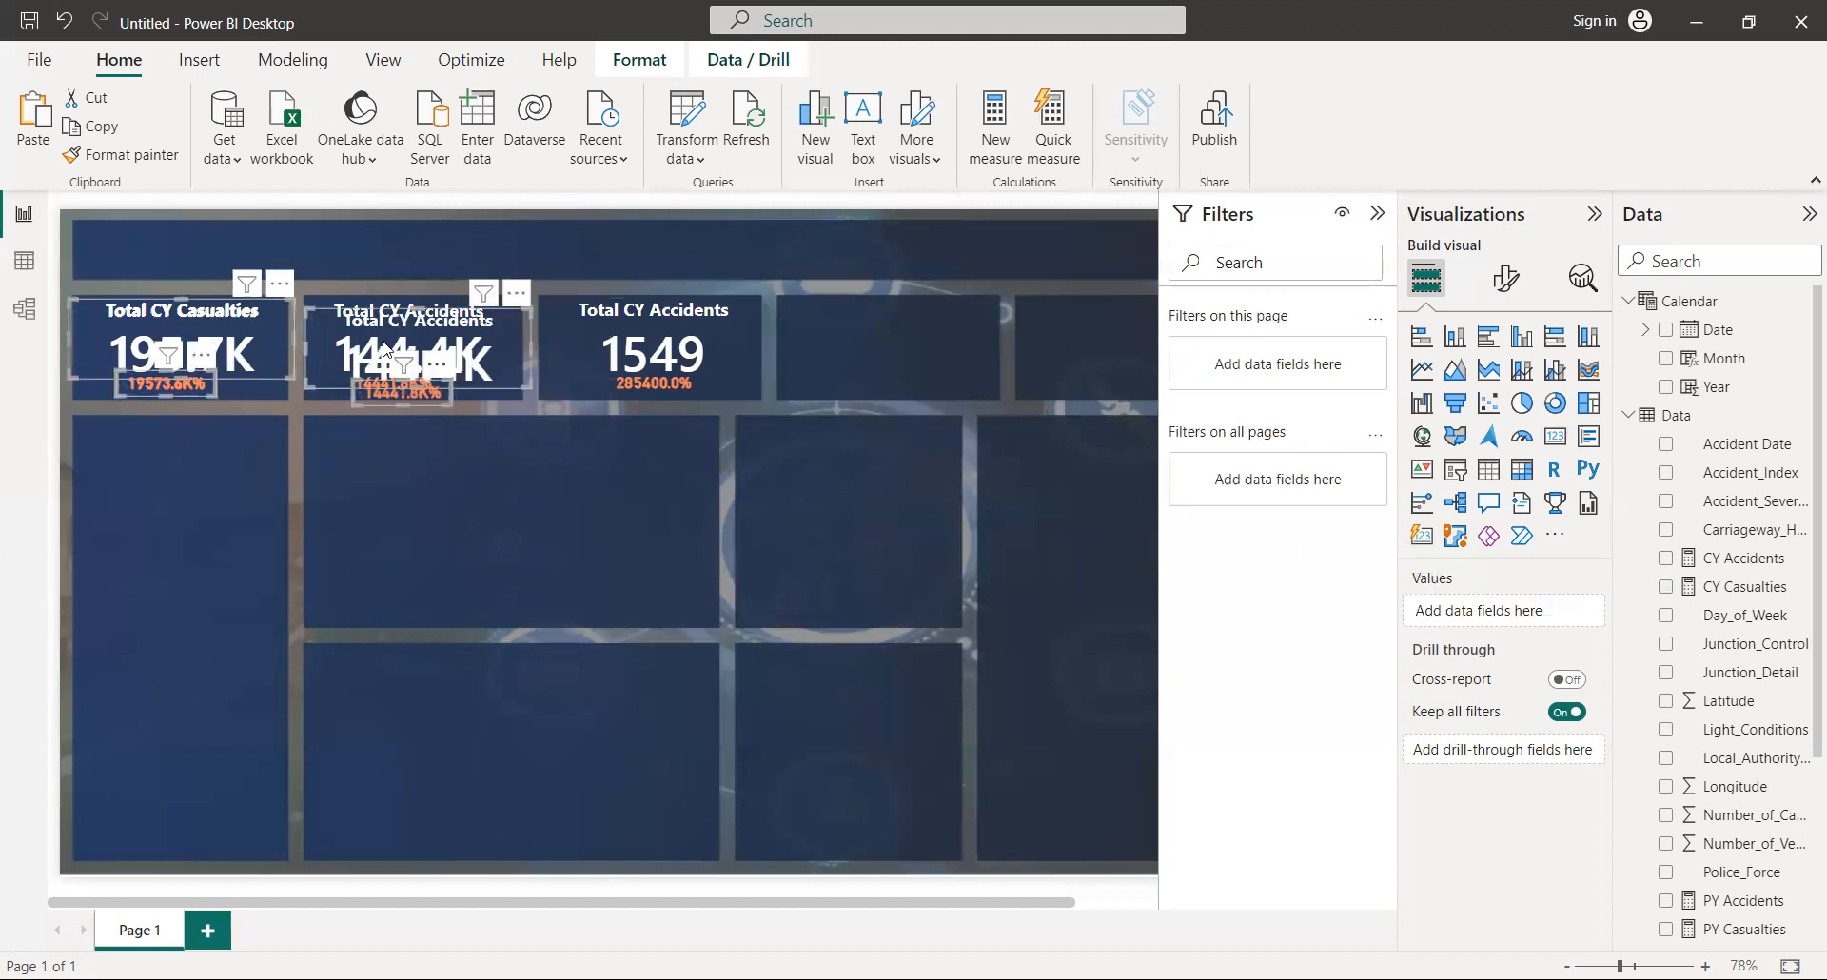
drag(386, 378, 468, 562)
Step: Remove the duplicated Total CY Accidents card and its YOY Accidents card from the middle of the report
click(617, 529)
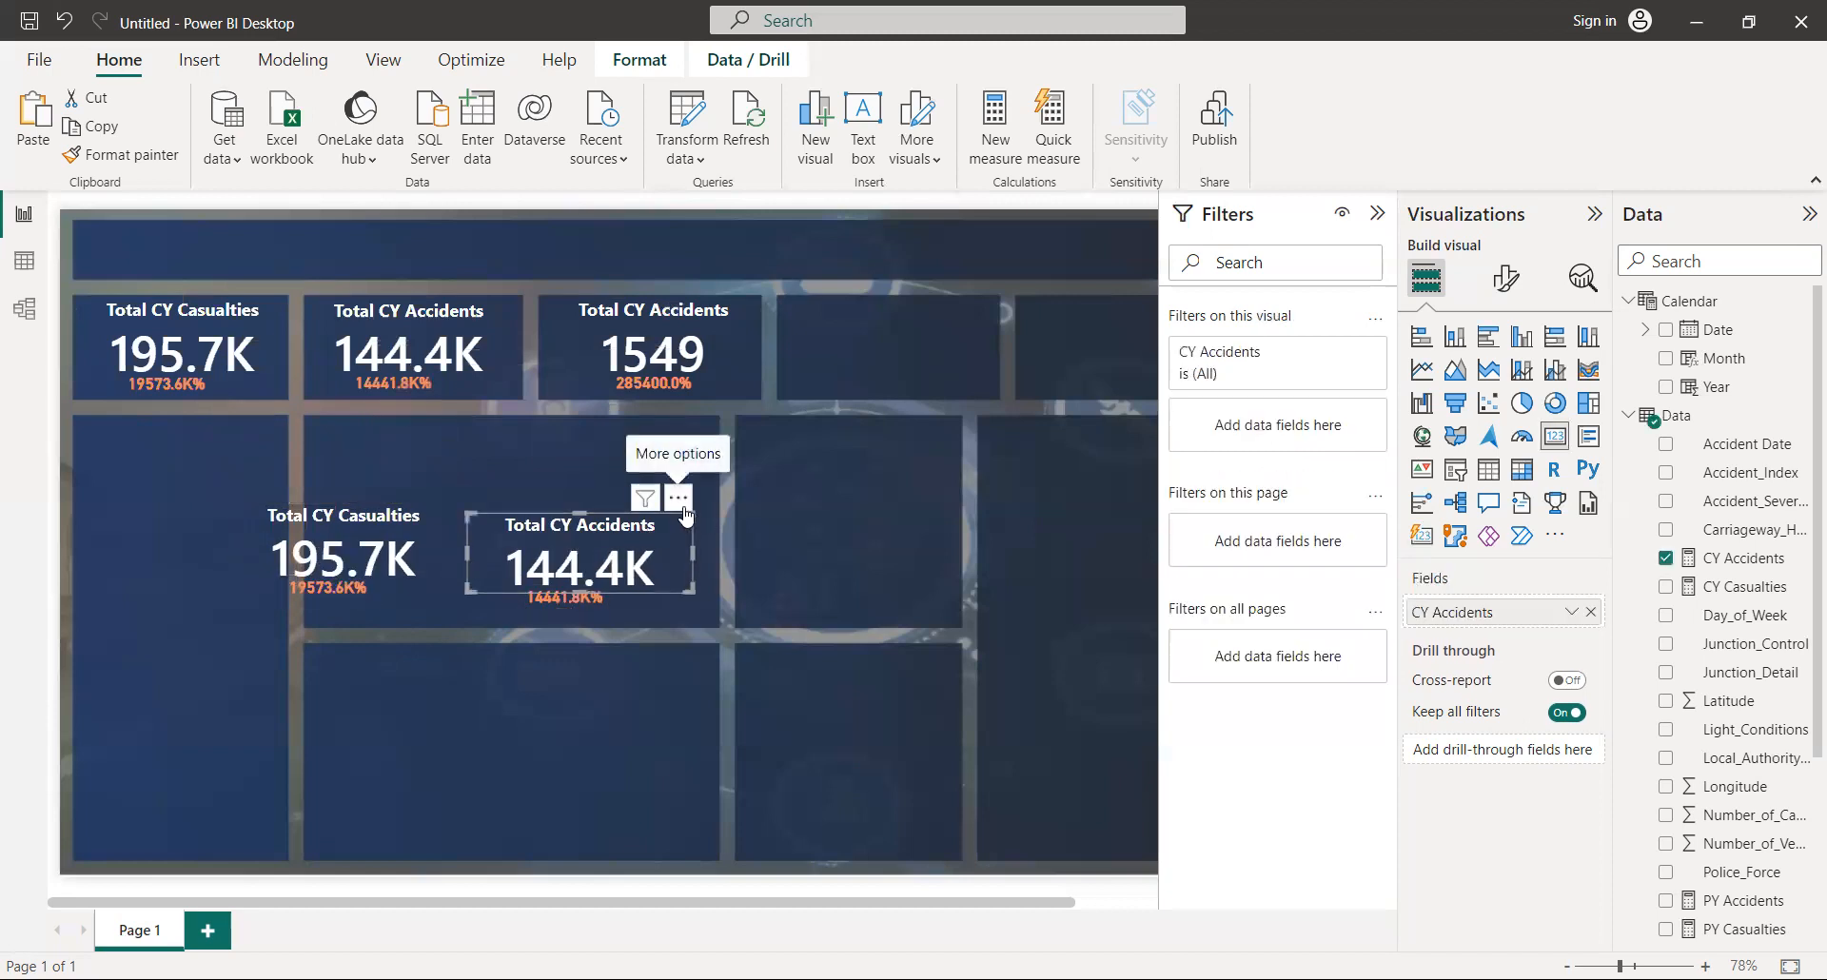
click(678, 497)
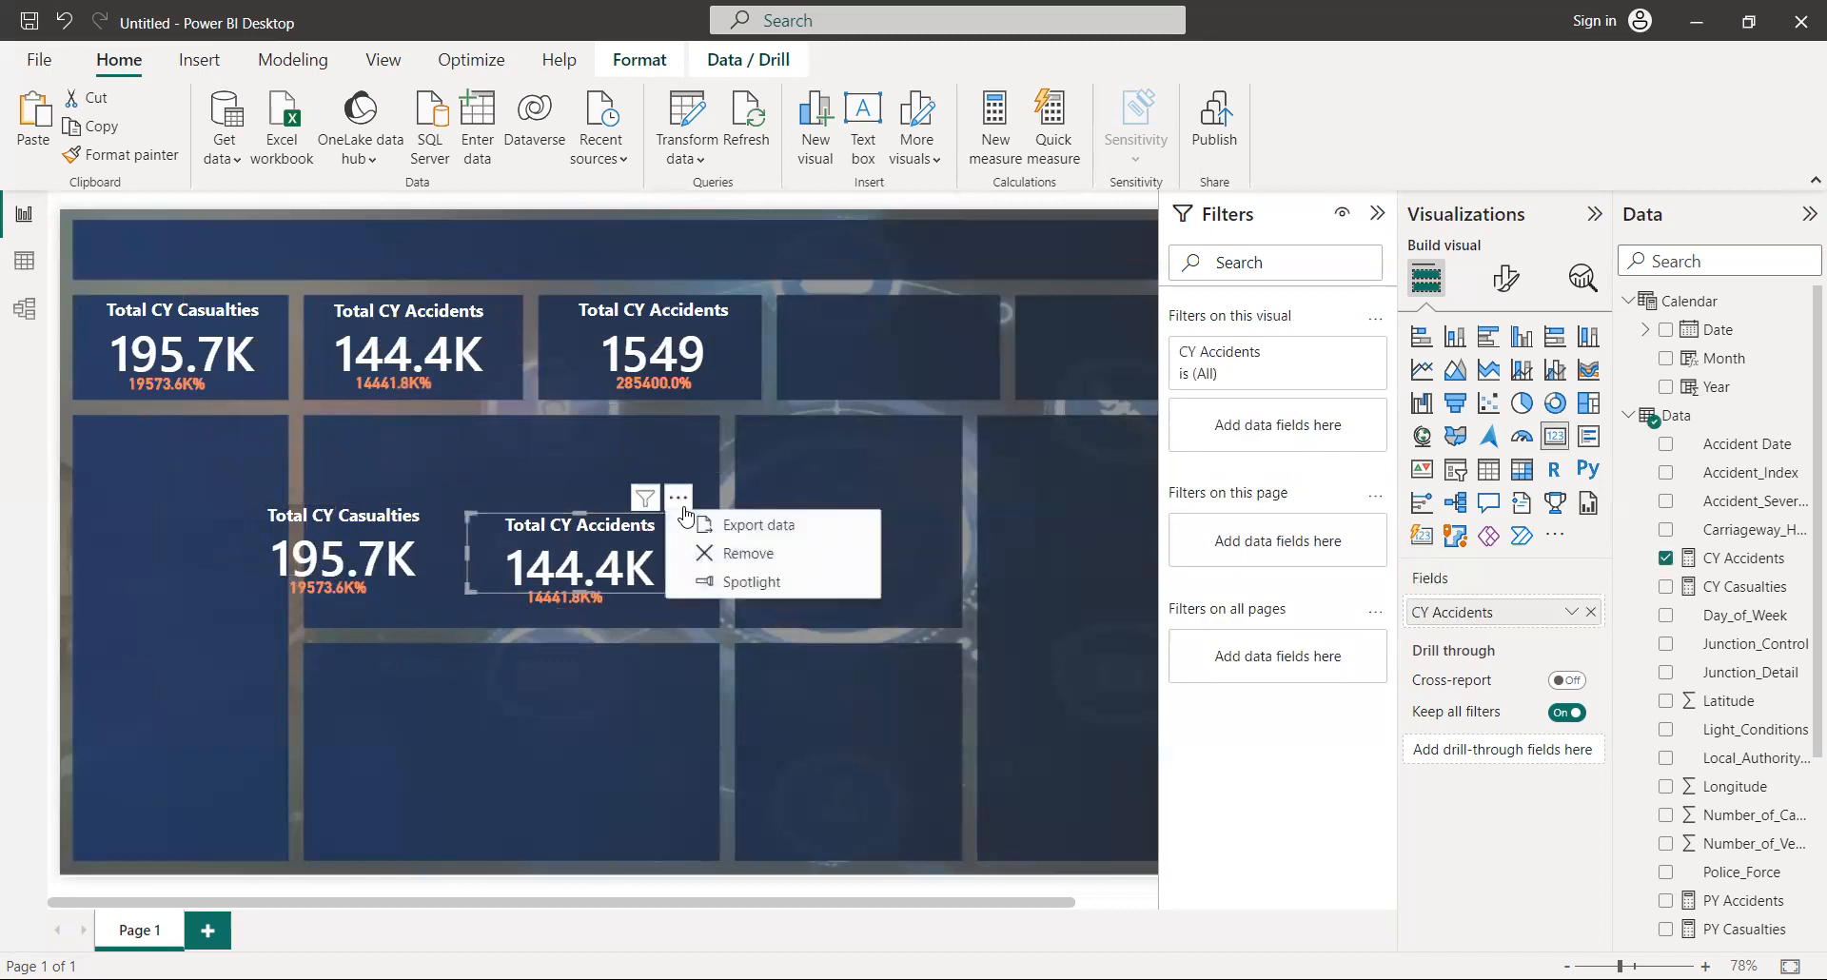
click(751, 562)
double_click(753, 557)
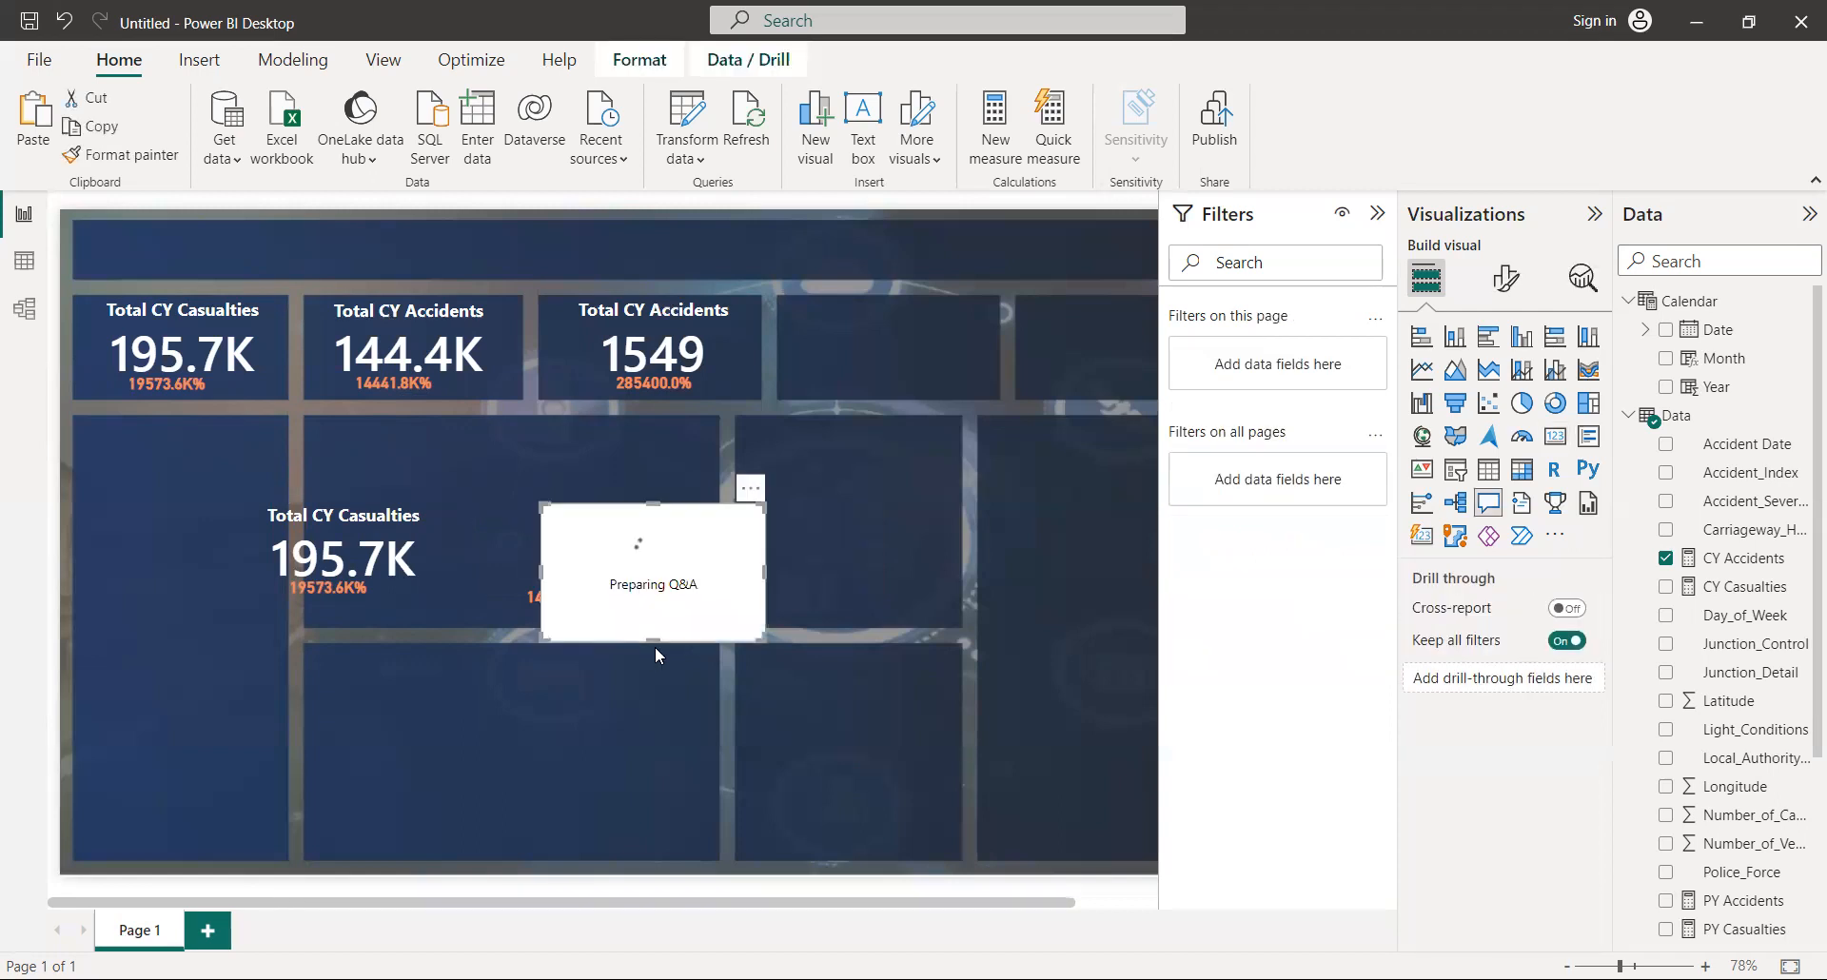
click(751, 490)
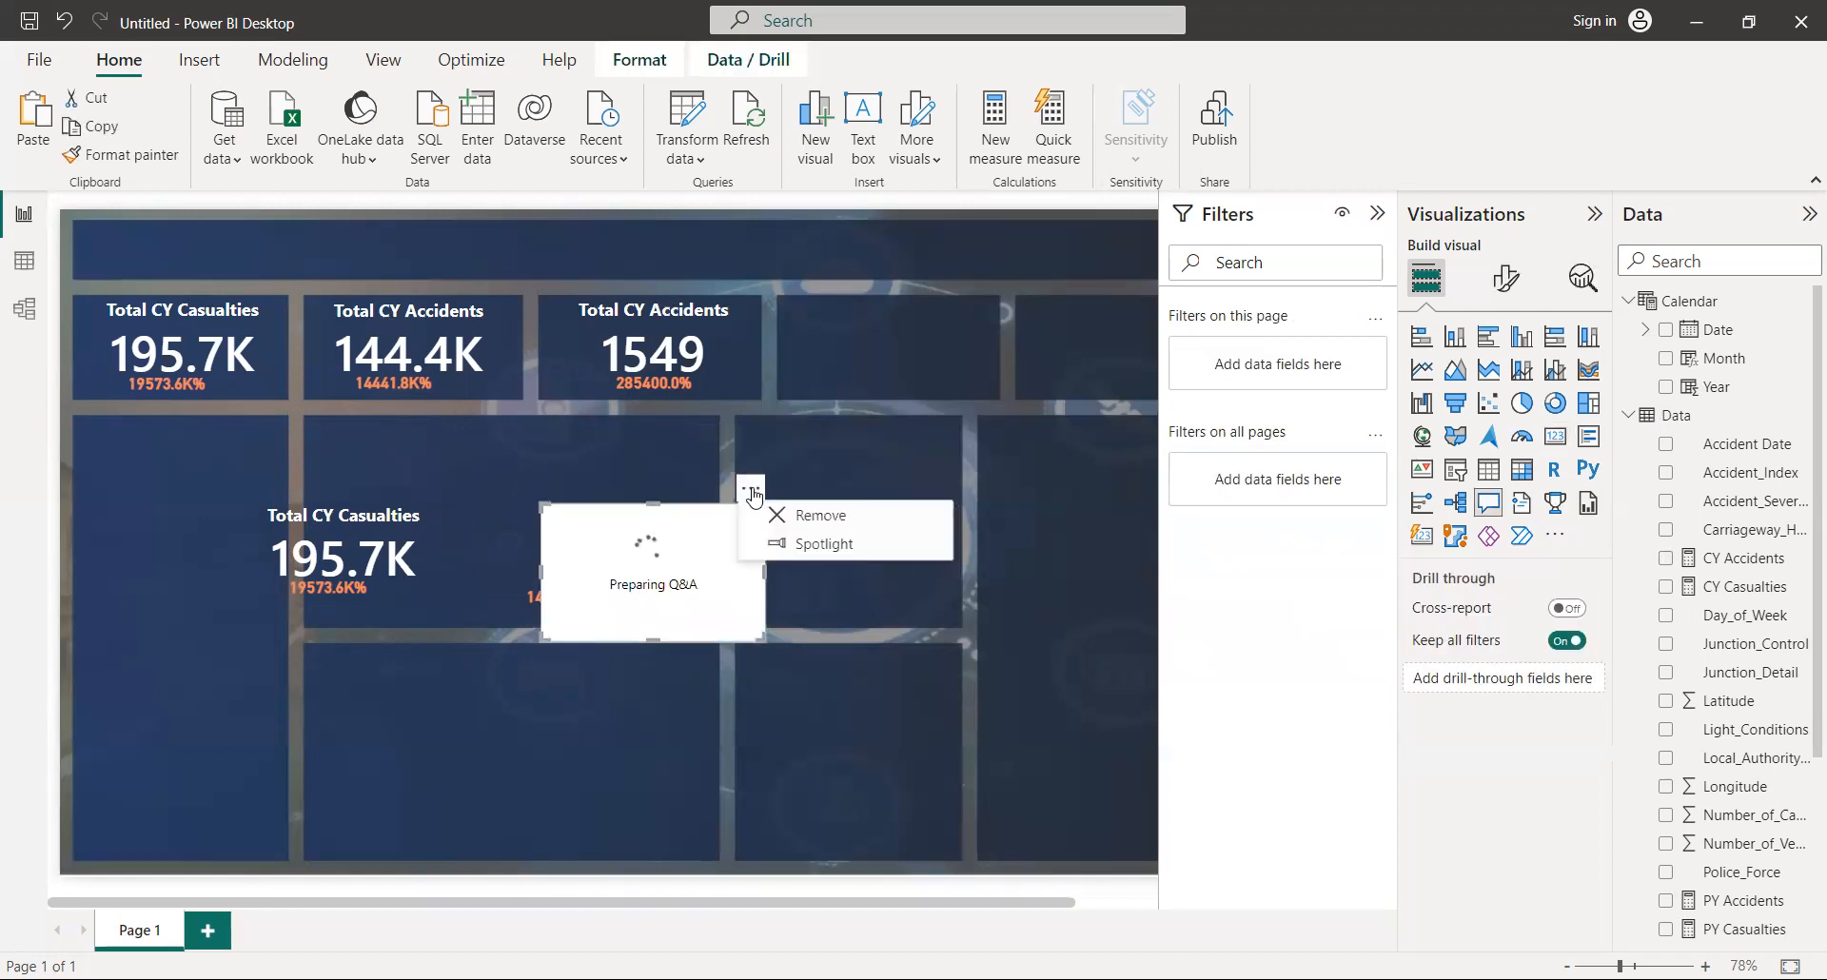
click(805, 517)
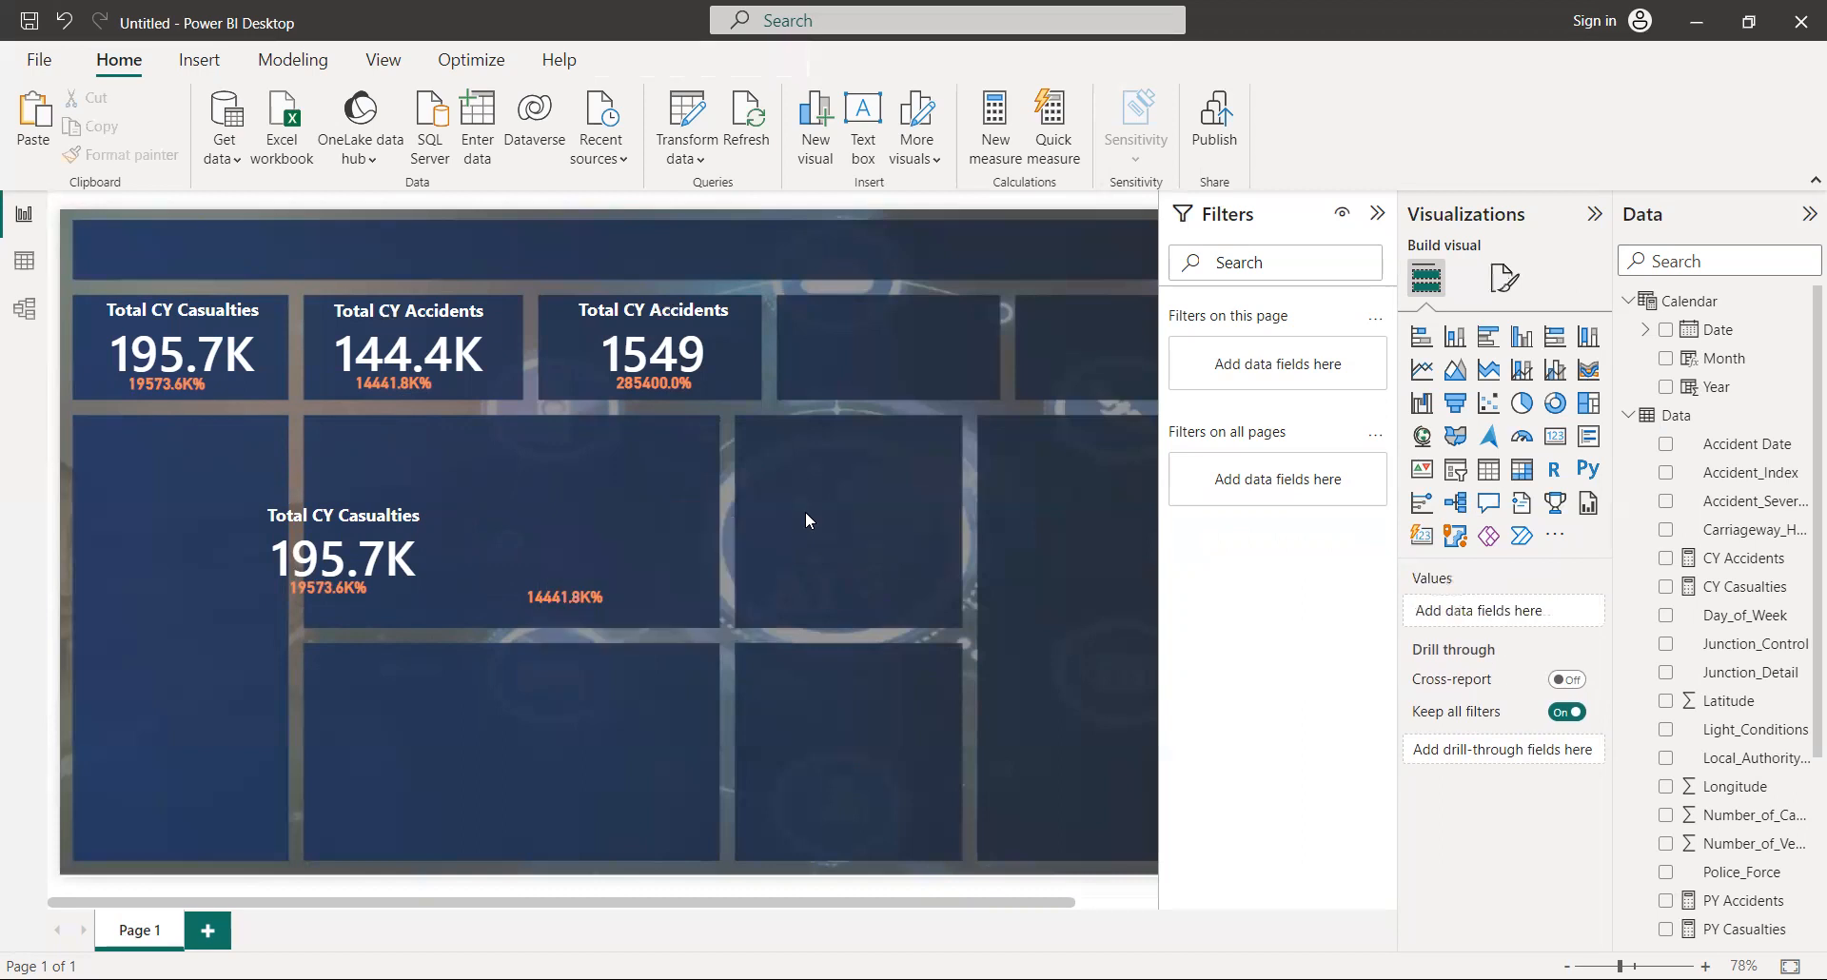
click(601, 570)
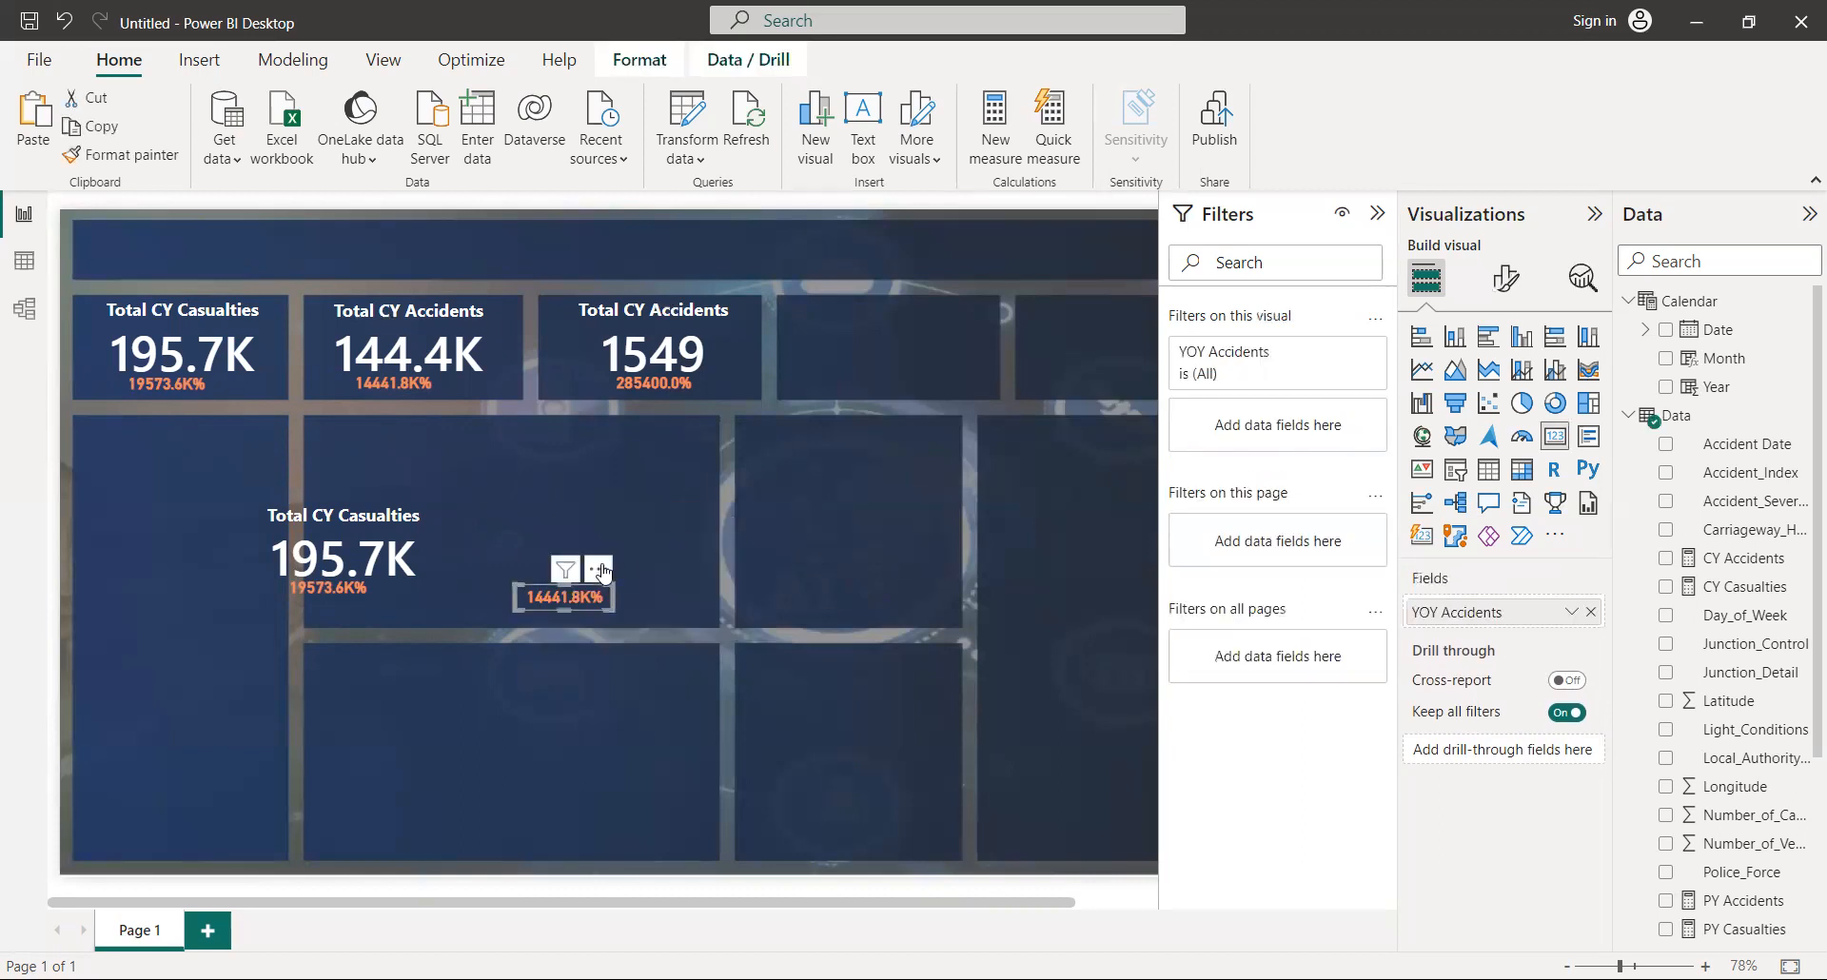
click(599, 569)
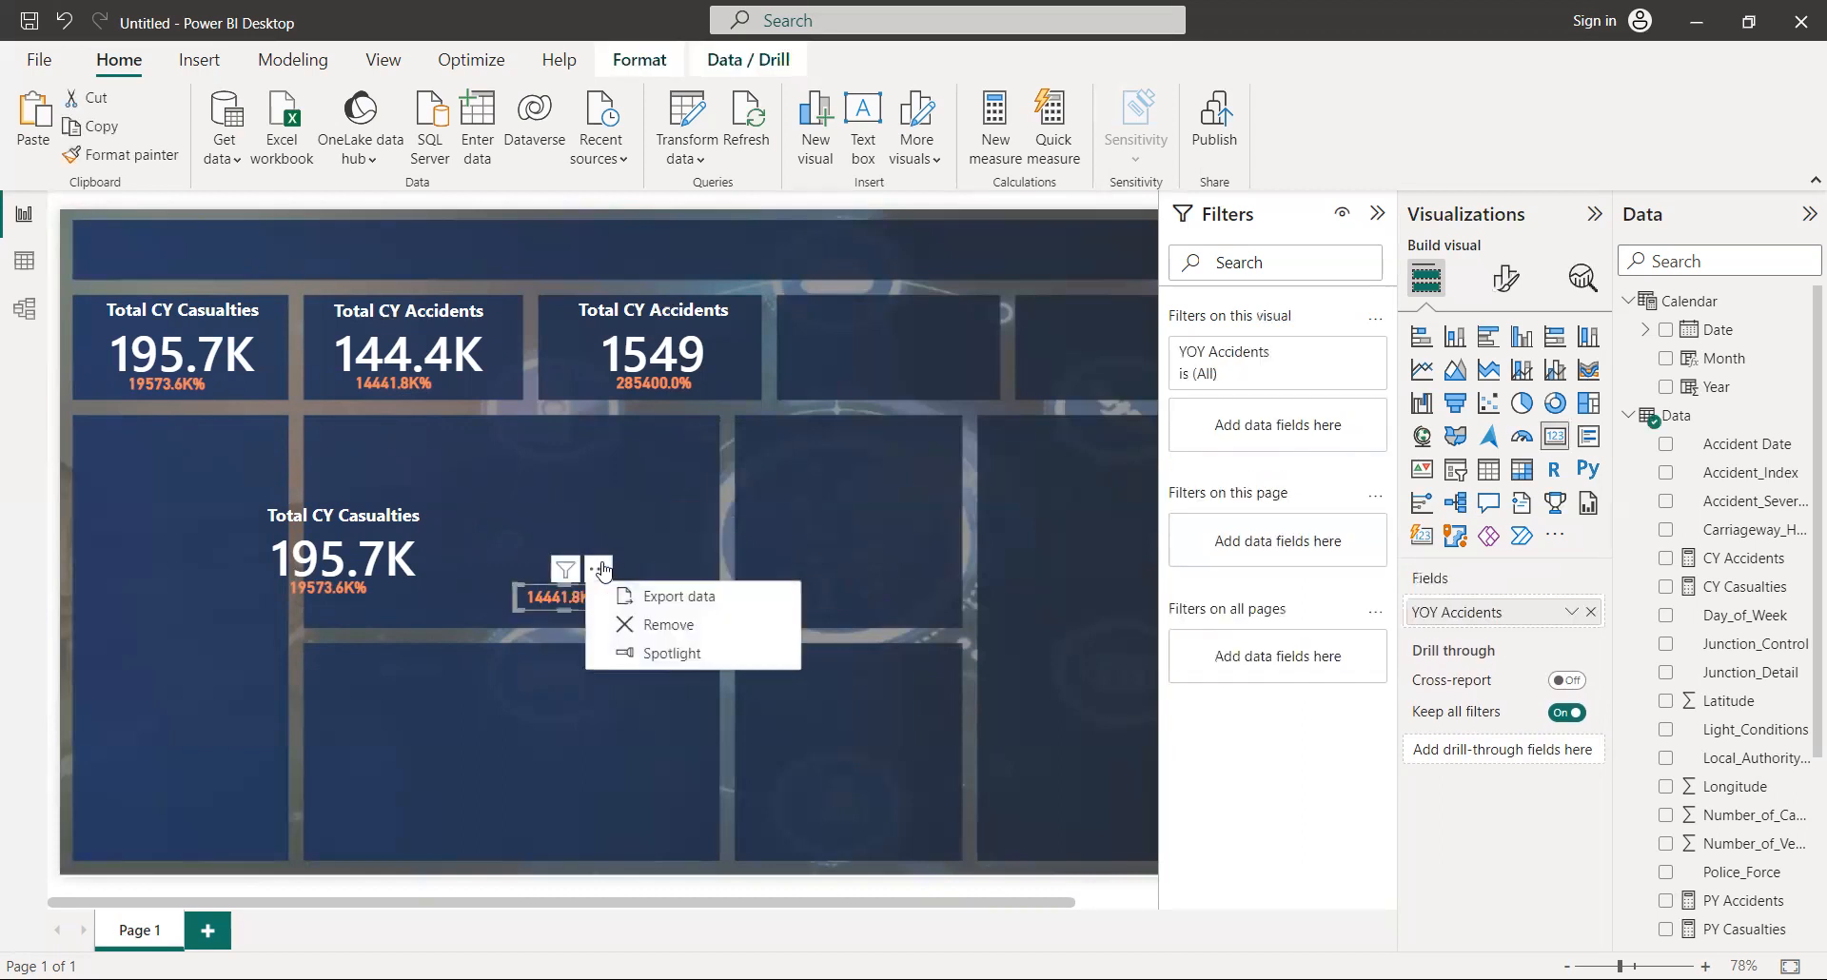
click(698, 632)
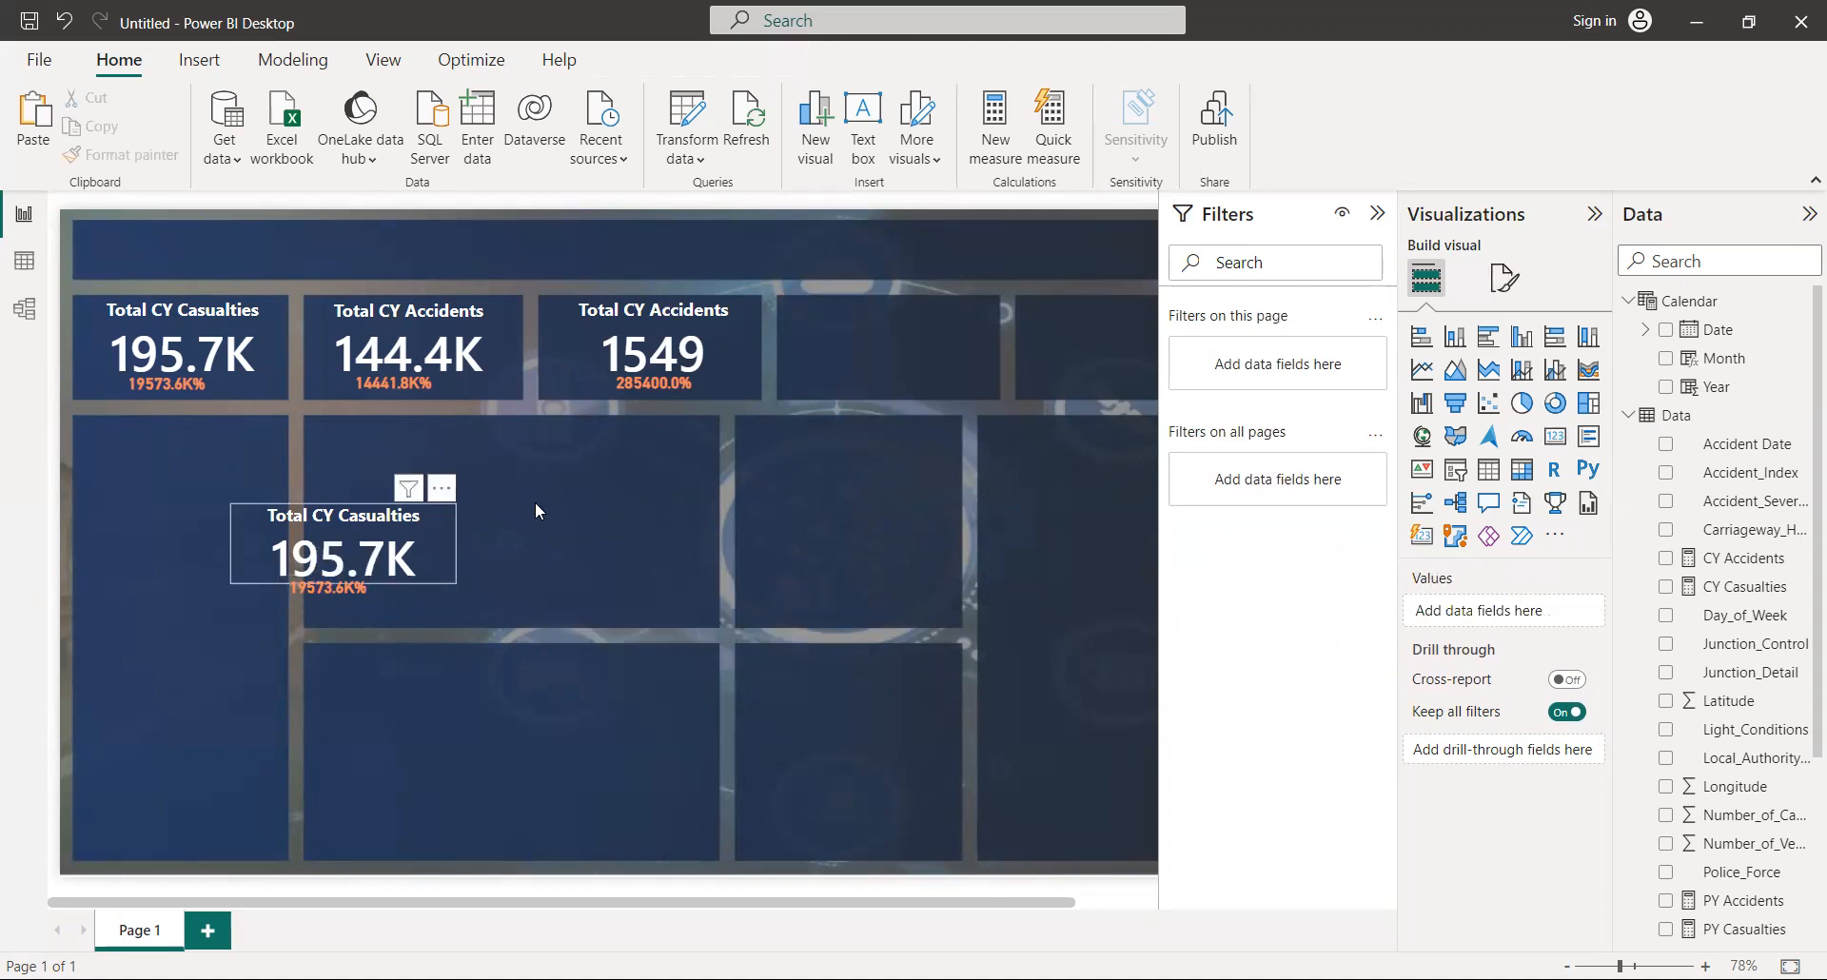
Step: Move the duplicated Total CY Casualties card into the empty fourth KPI tile and place its YOY Casualties card beneath the value
drag(714, 459, 909, 333)
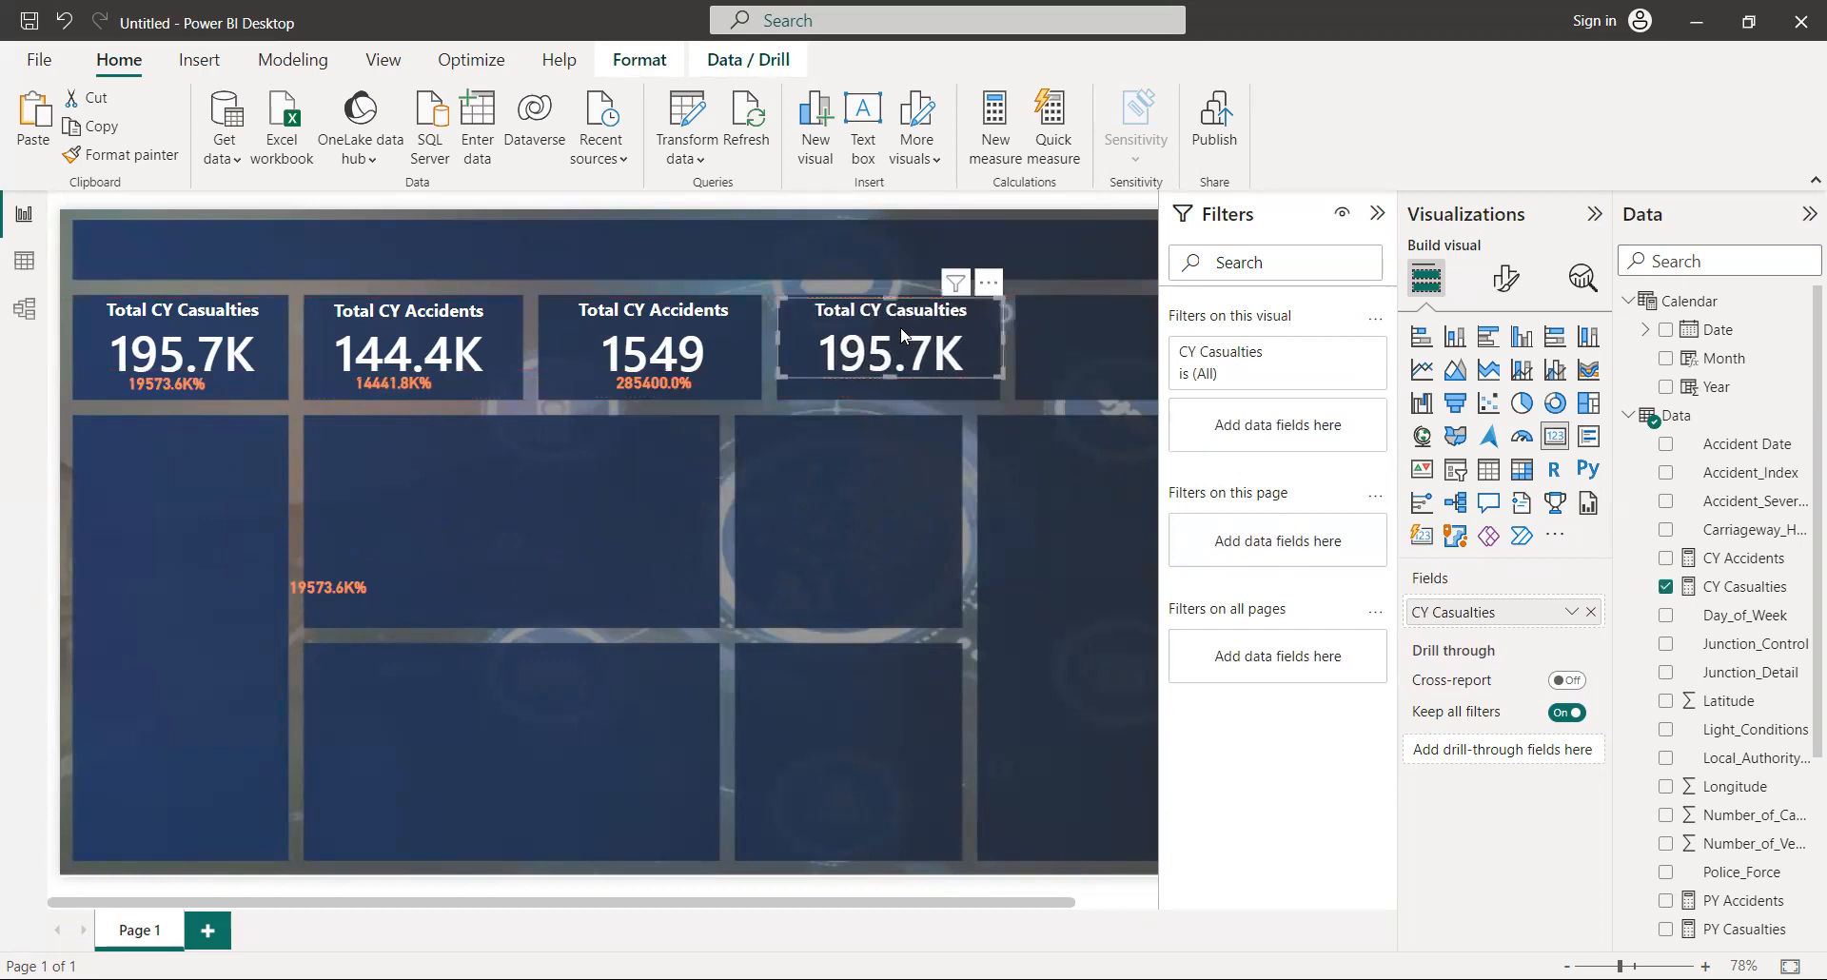
click(855, 566)
drag(335, 586, 884, 384)
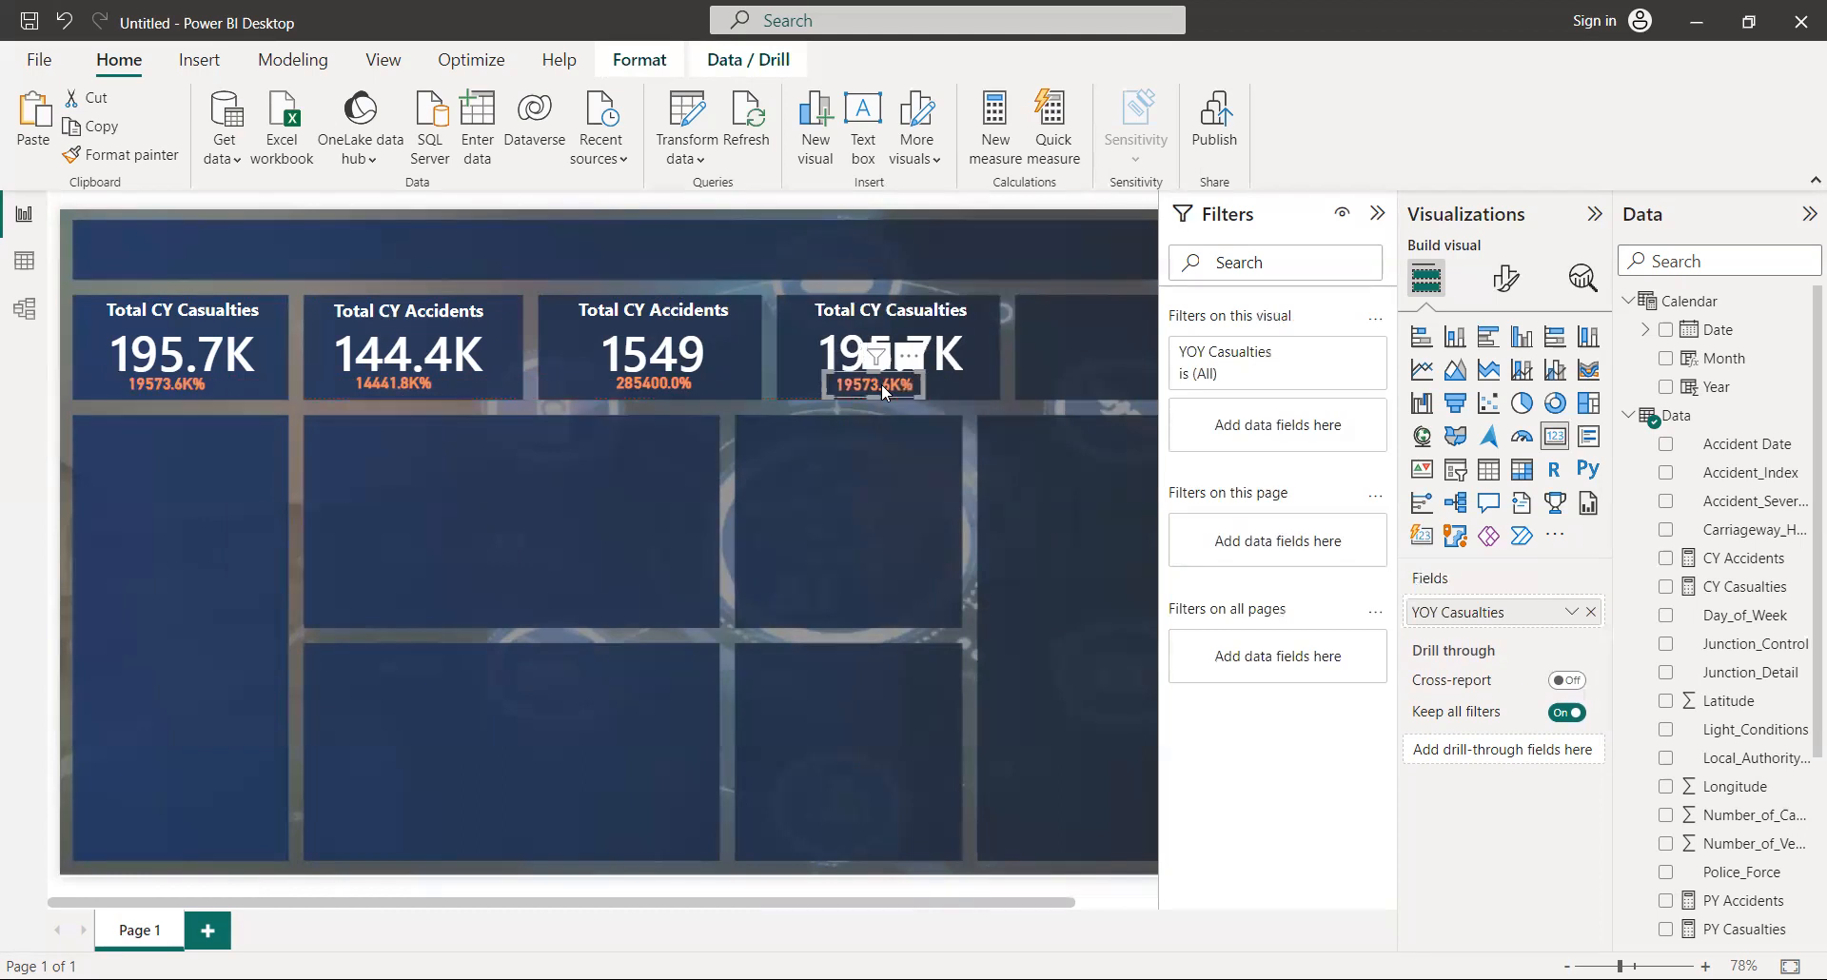
click(1035, 492)
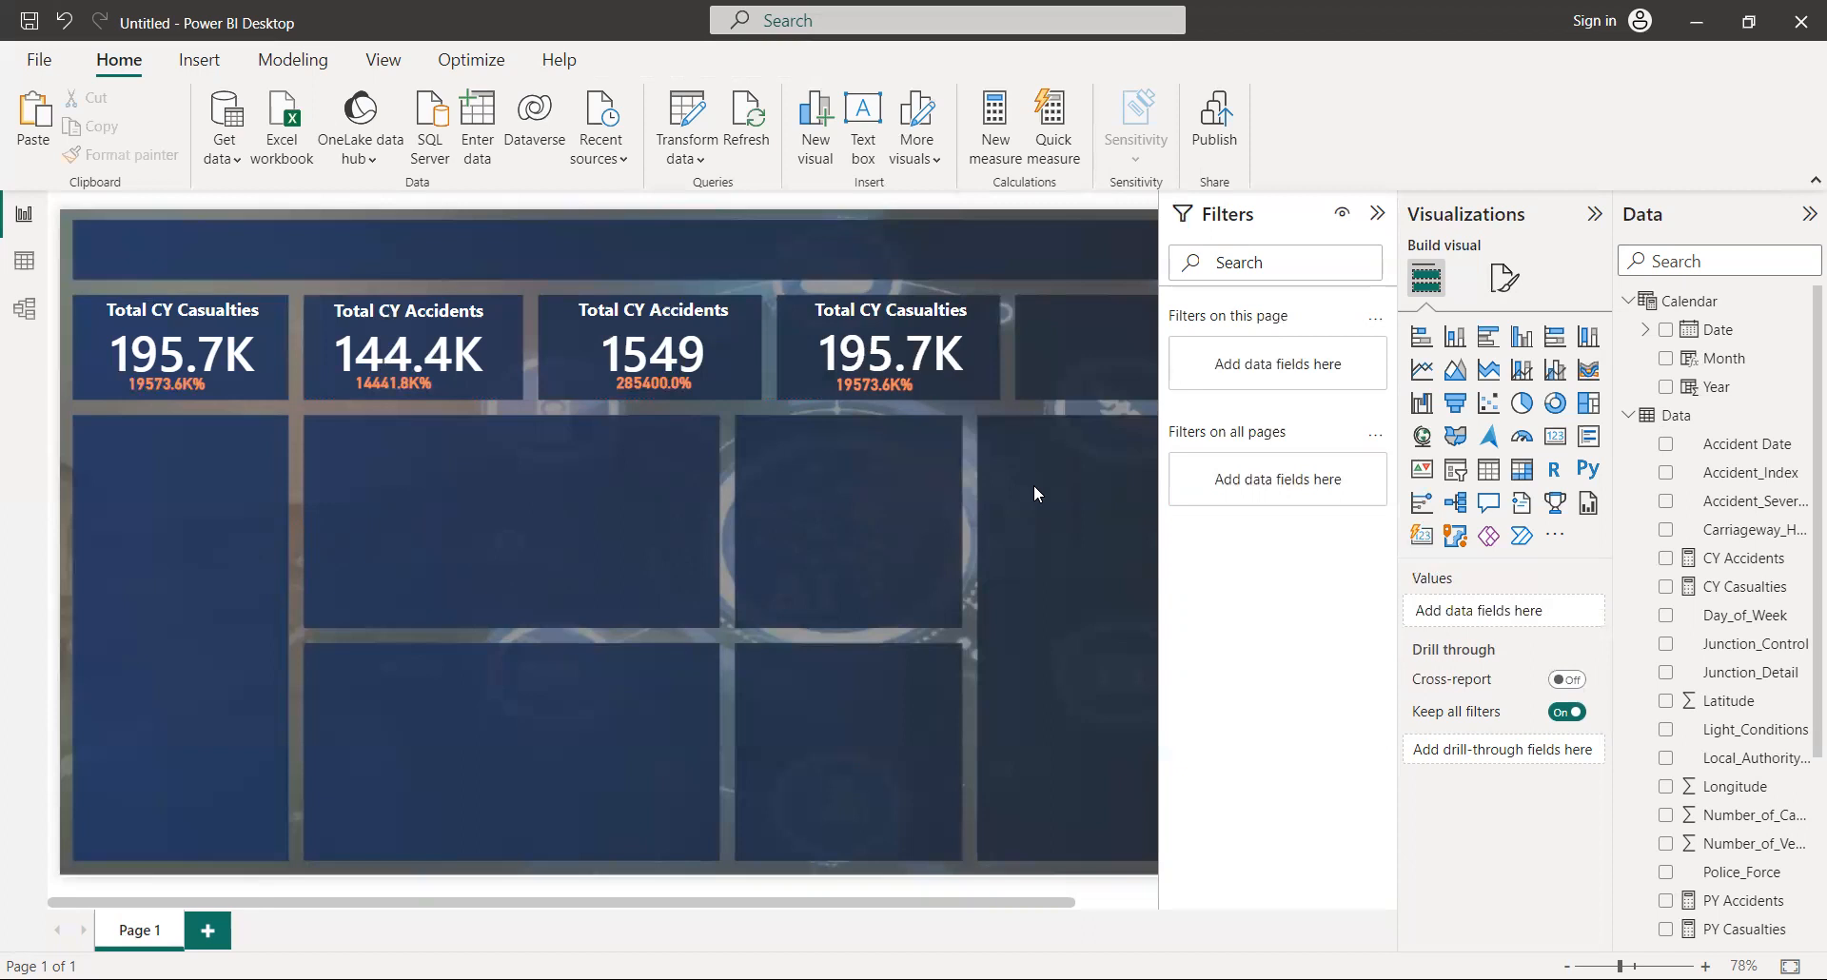
Step: Filter the CY Casualties card in the fourth KPI tile by Accident_Severity, keeping only Fatal
click(904, 311)
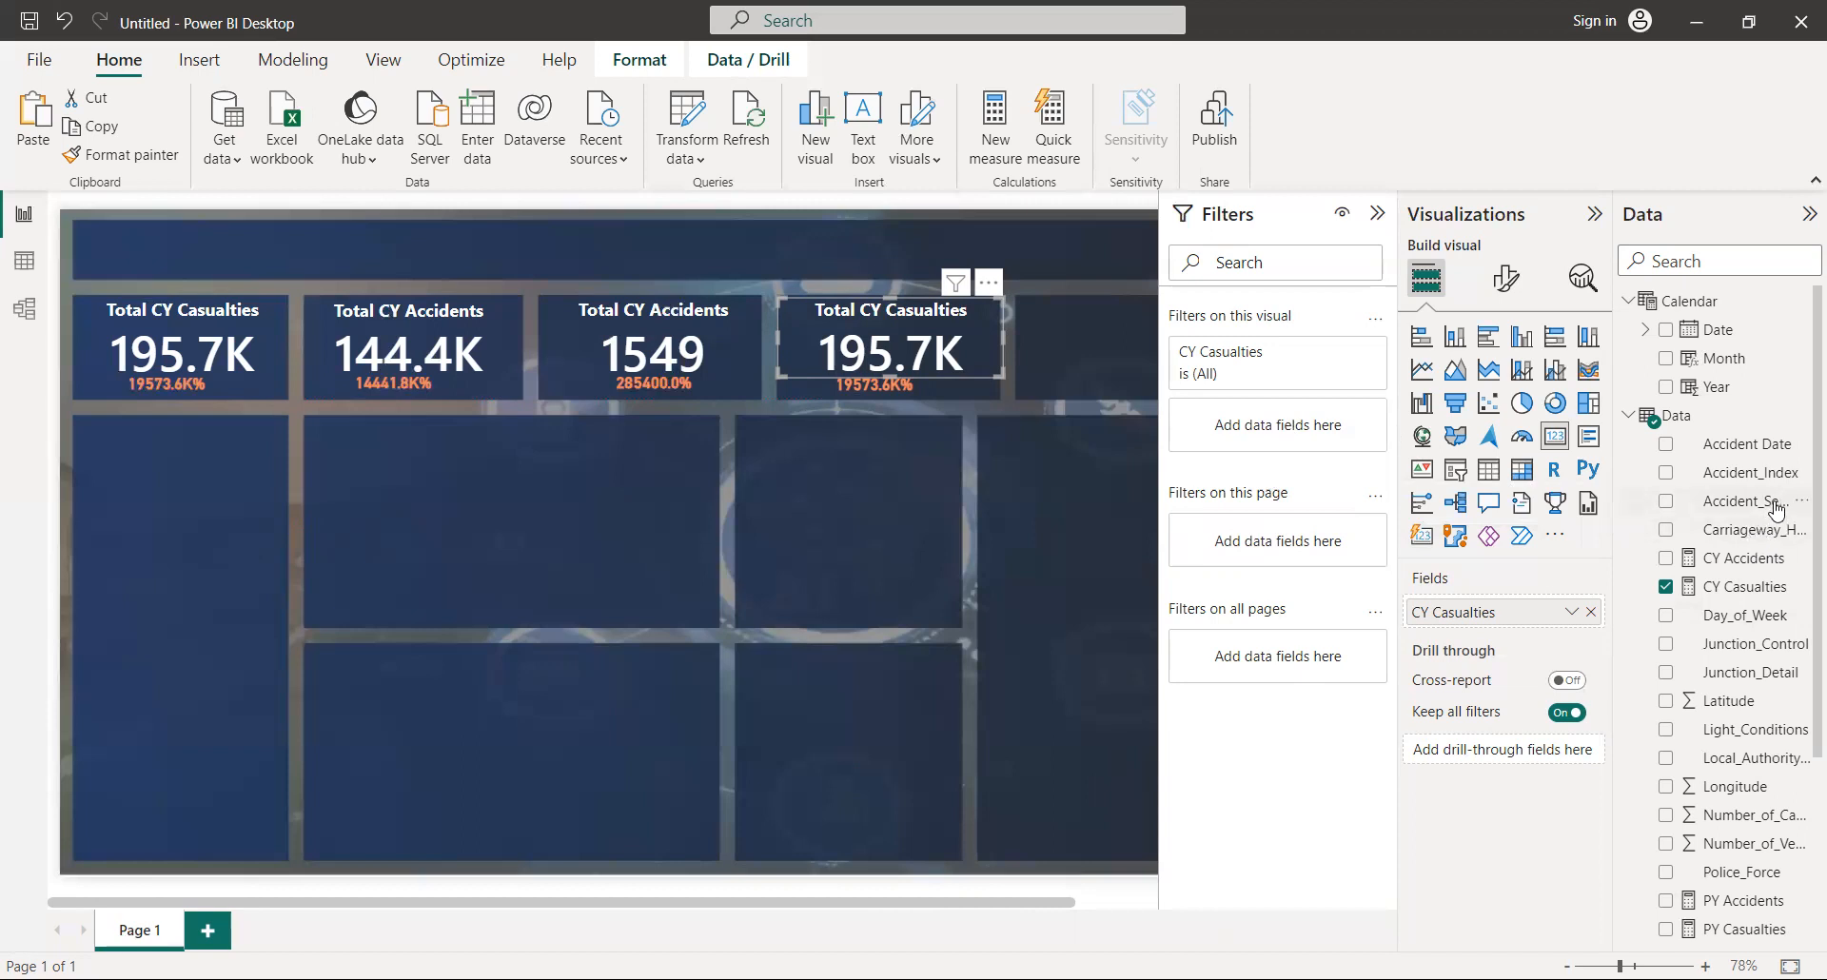
drag(1677, 506, 1352, 432)
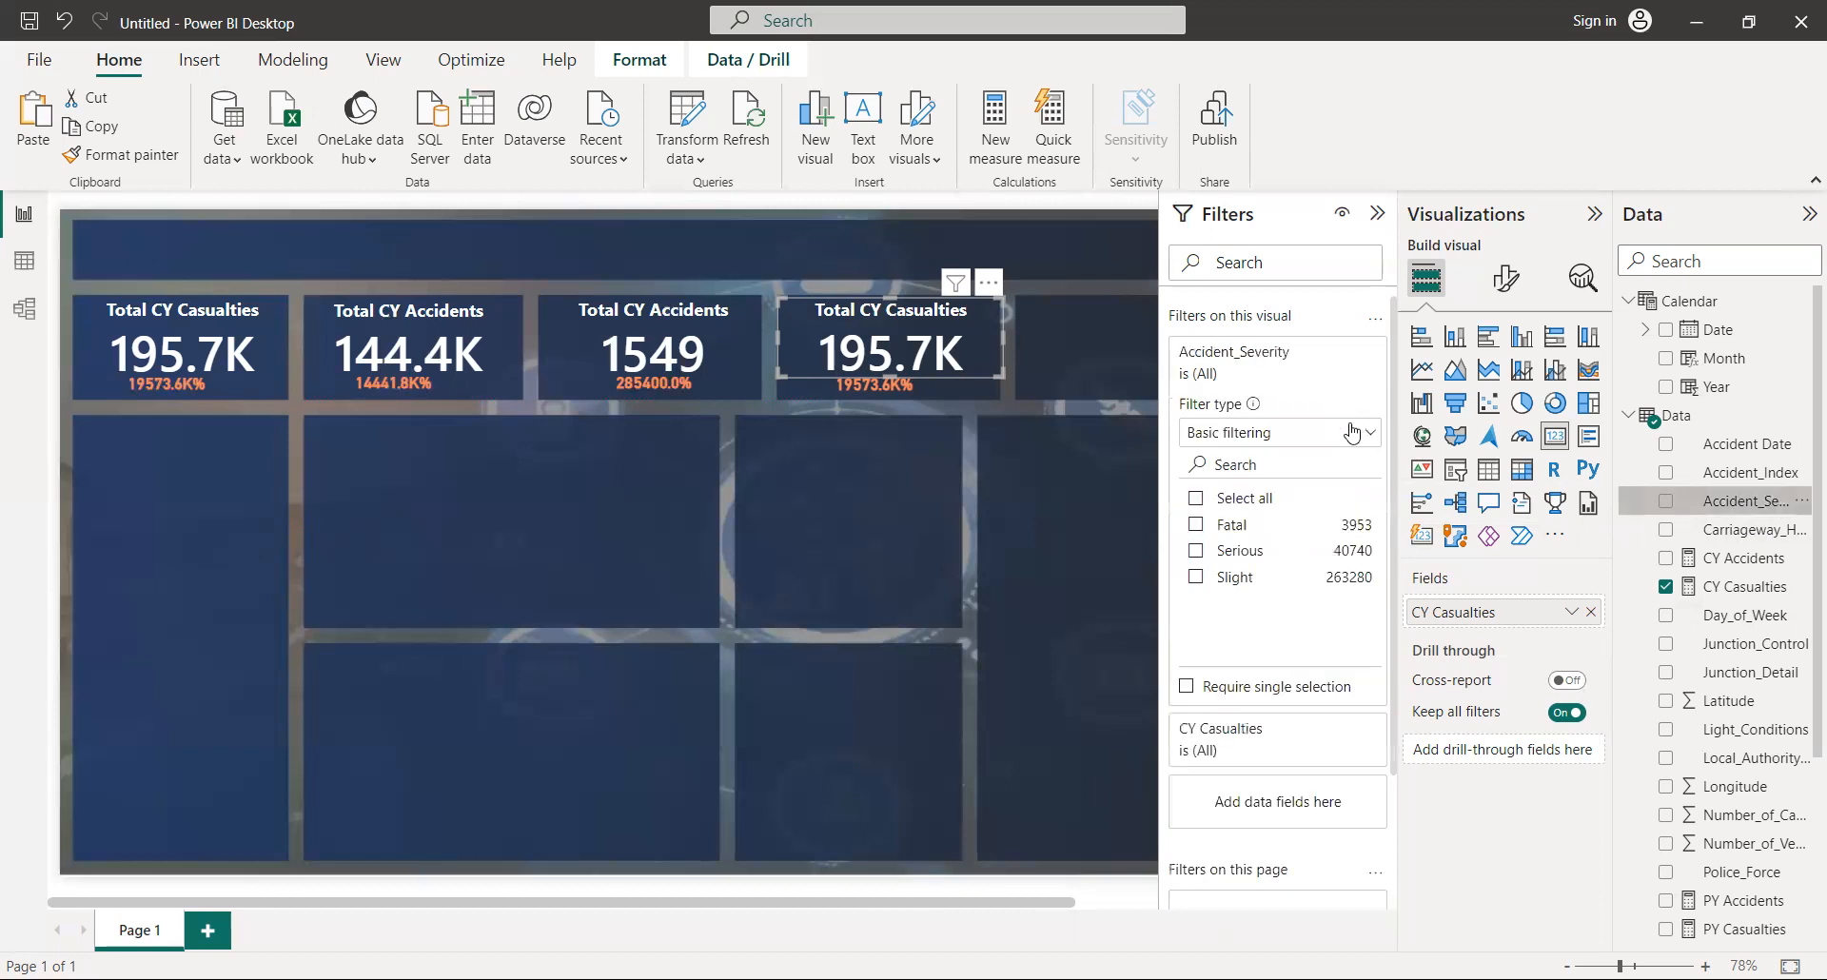
click(1197, 526)
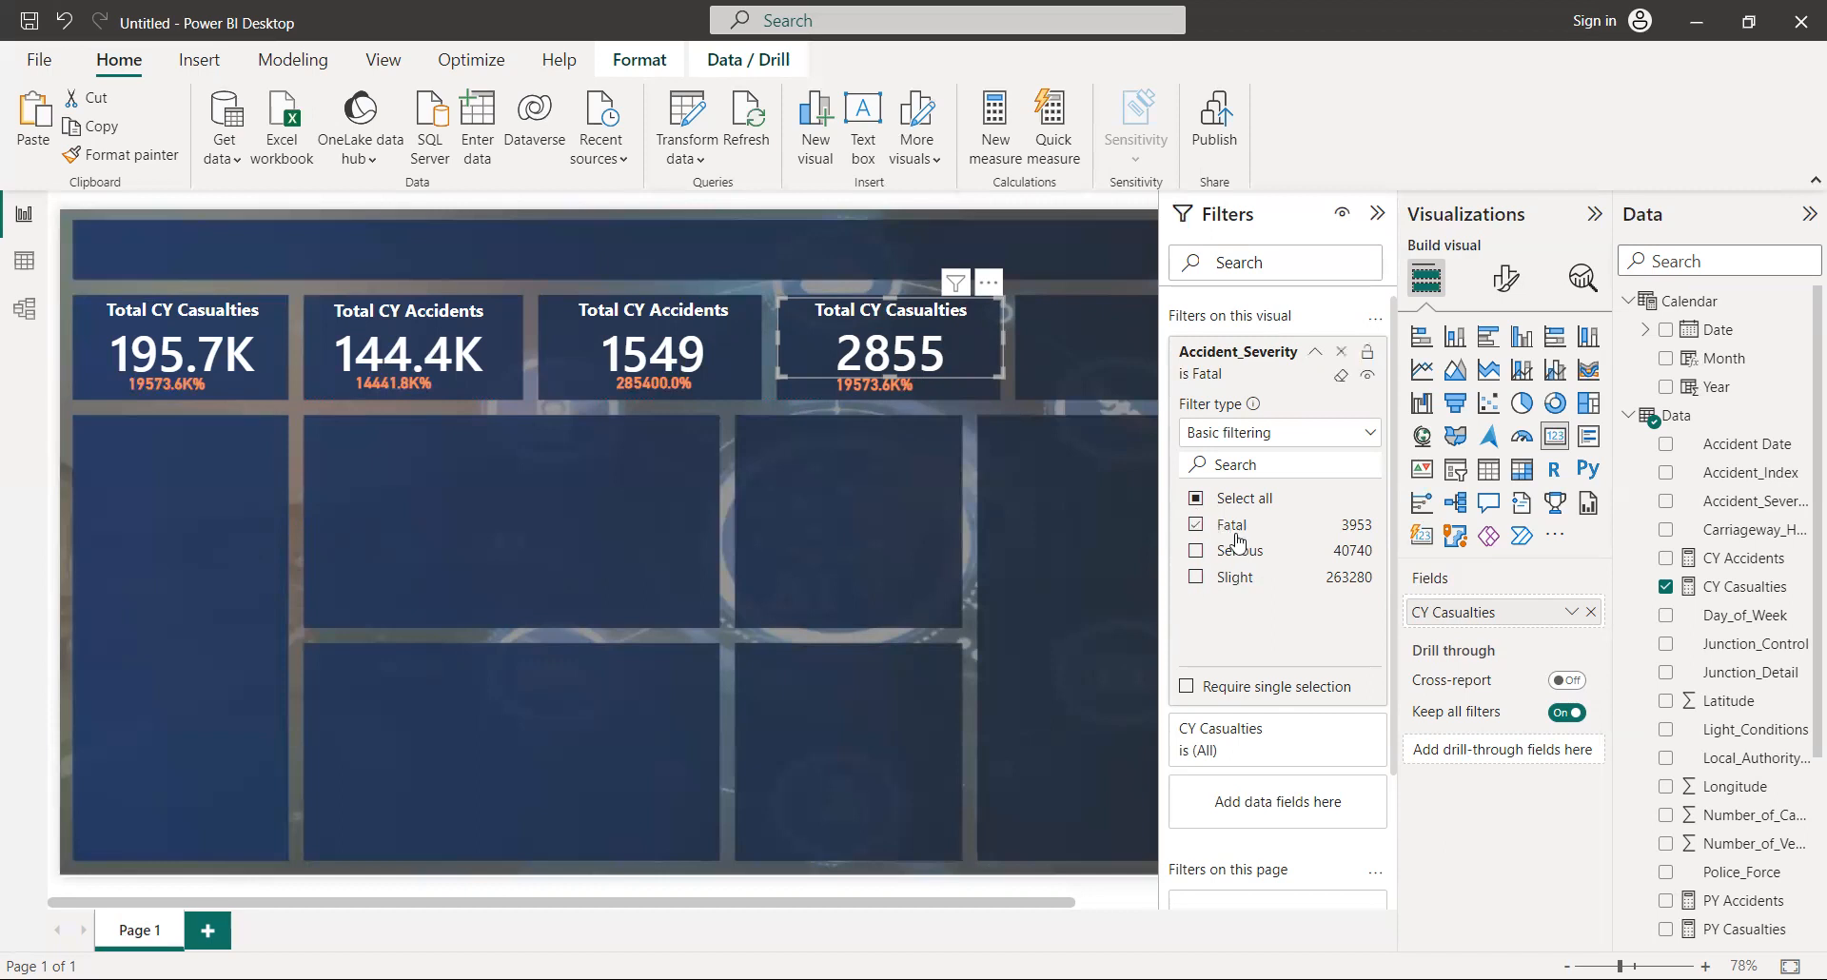
click(851, 511)
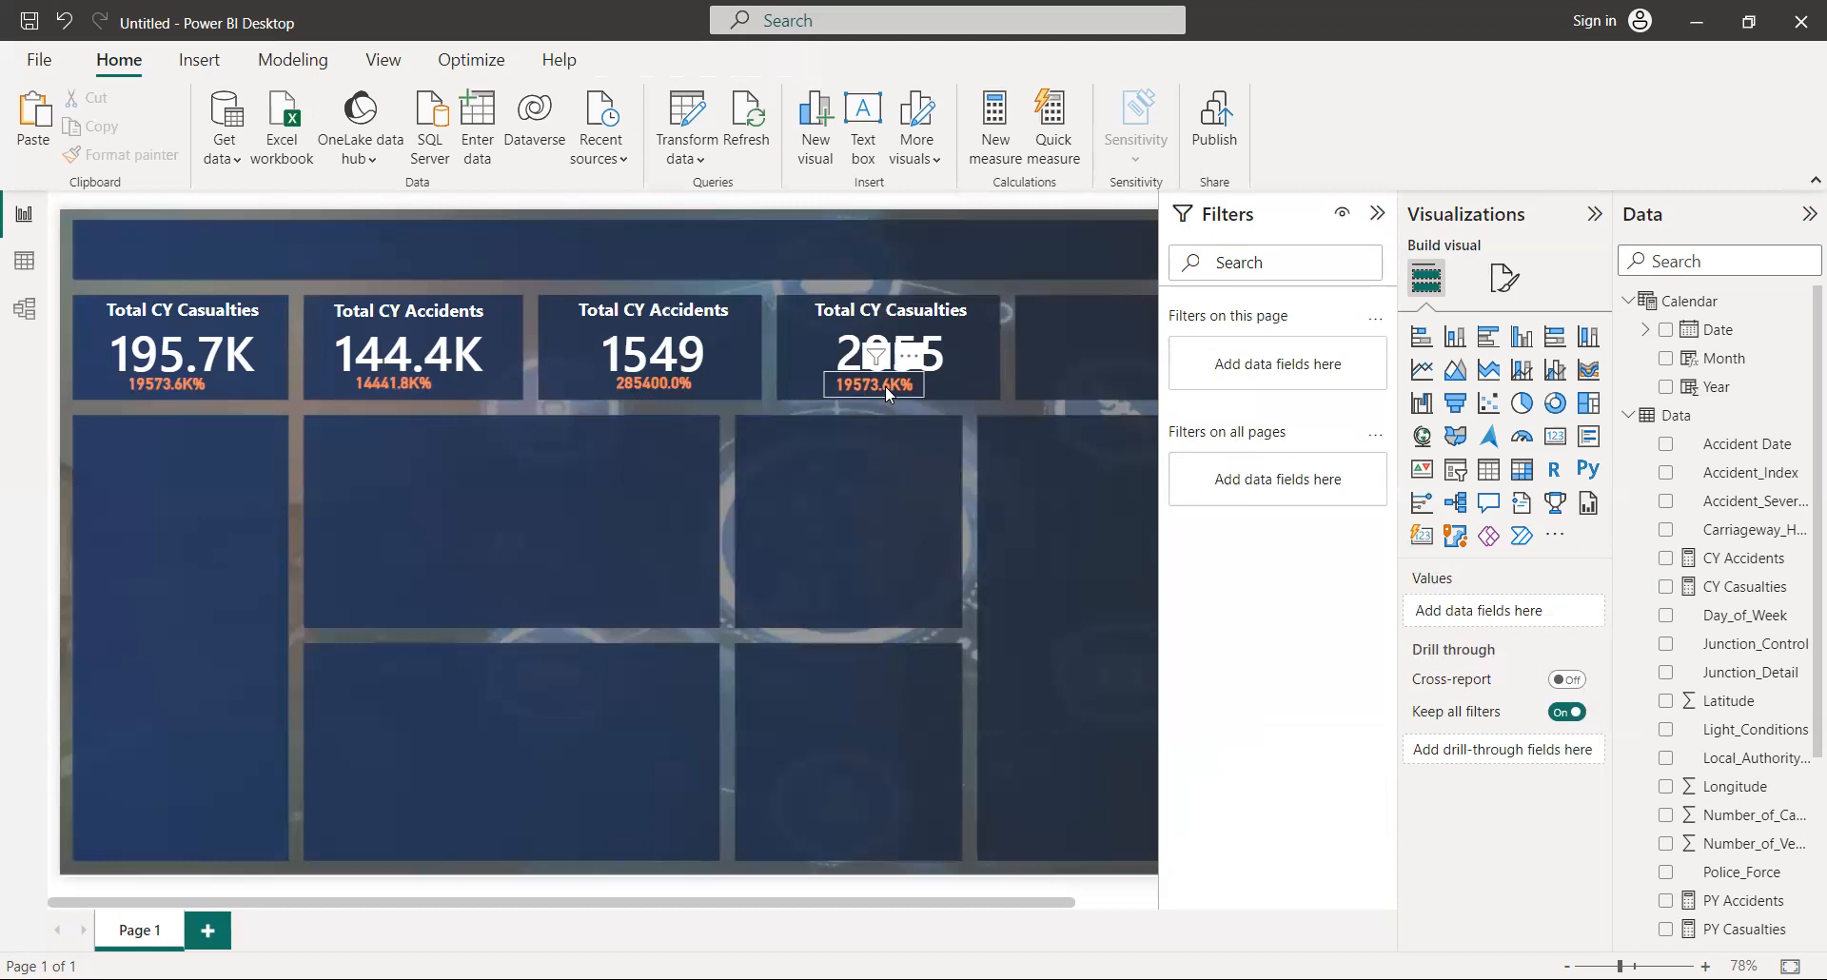
Step: Filter the YOY Casualties card in the fourth KPI tile by Accident_Severity, keeping only Fatal
click(885, 385)
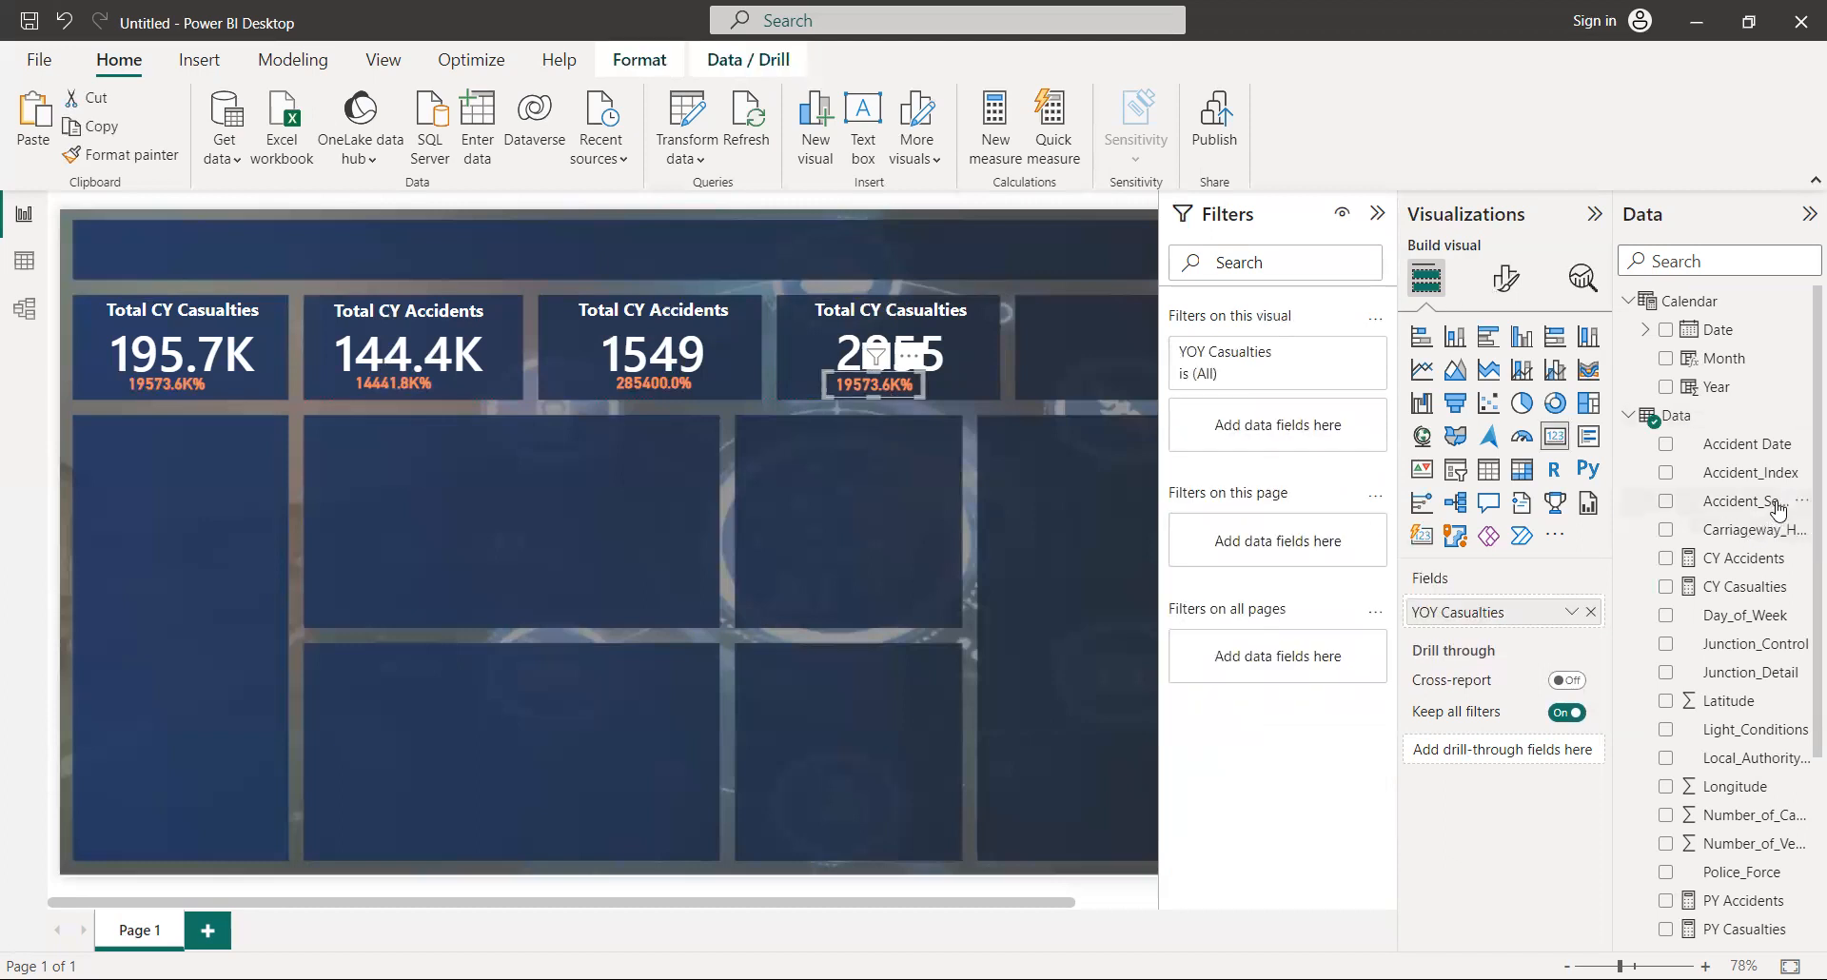
drag(1777, 509, 1368, 431)
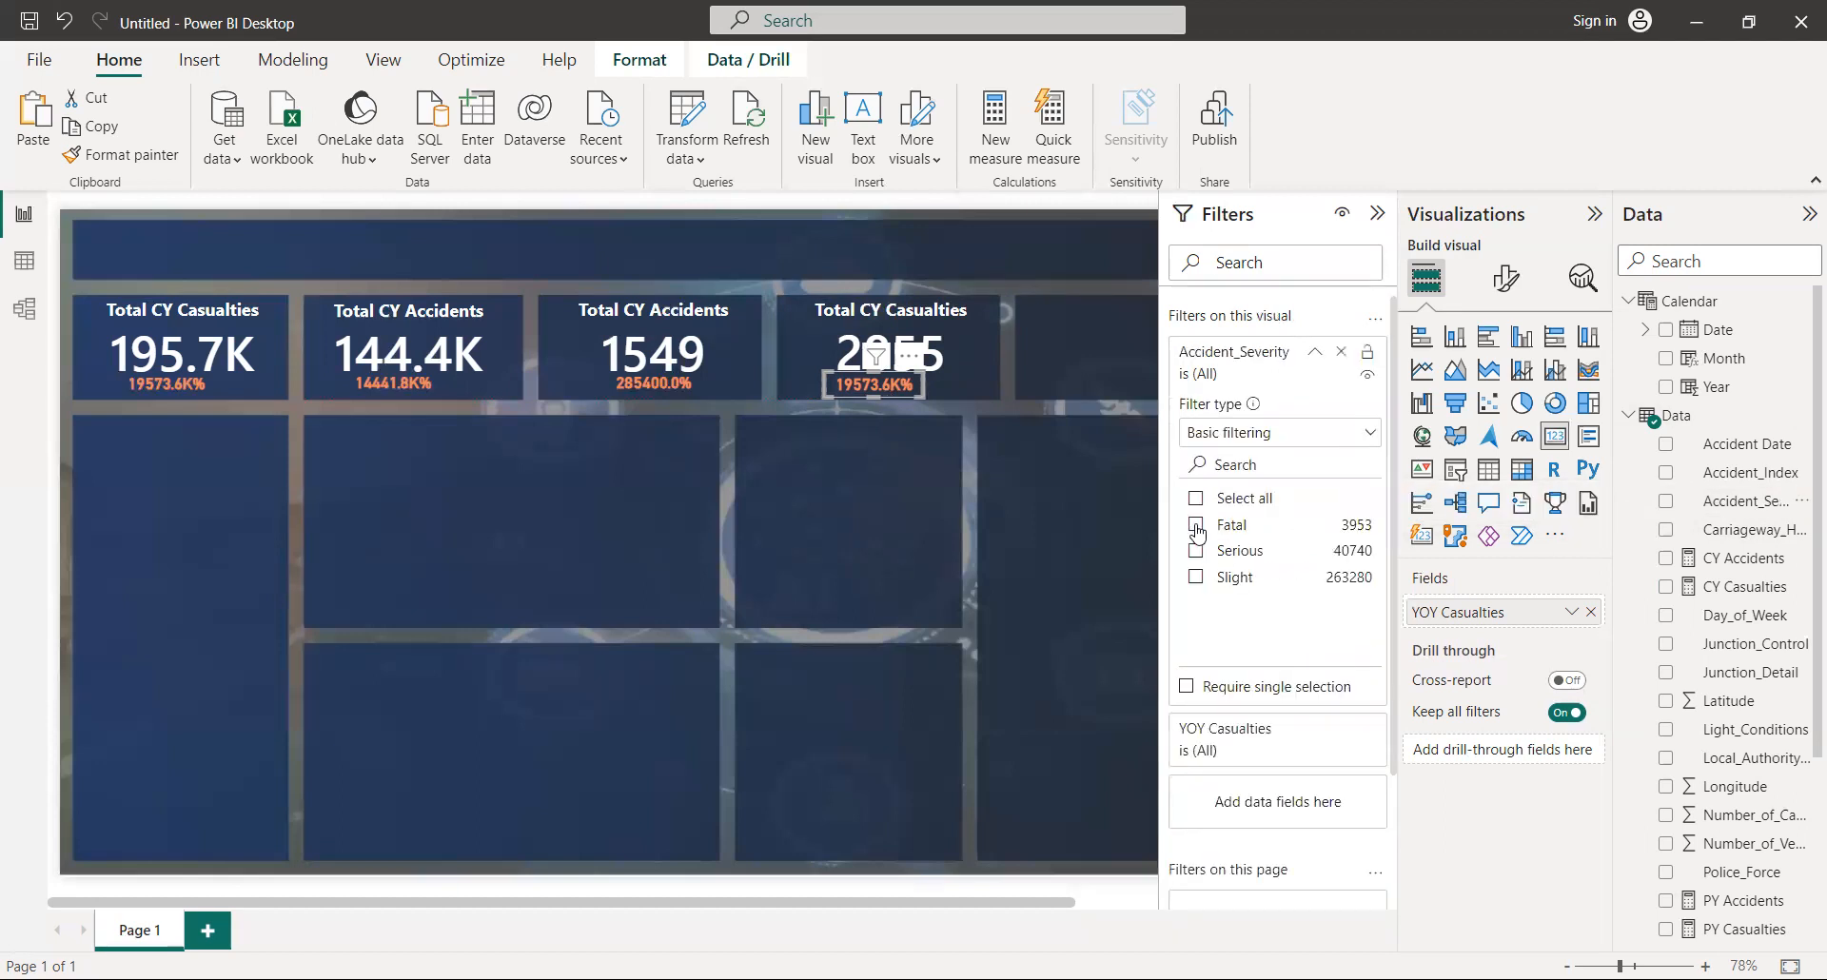
click(1196, 525)
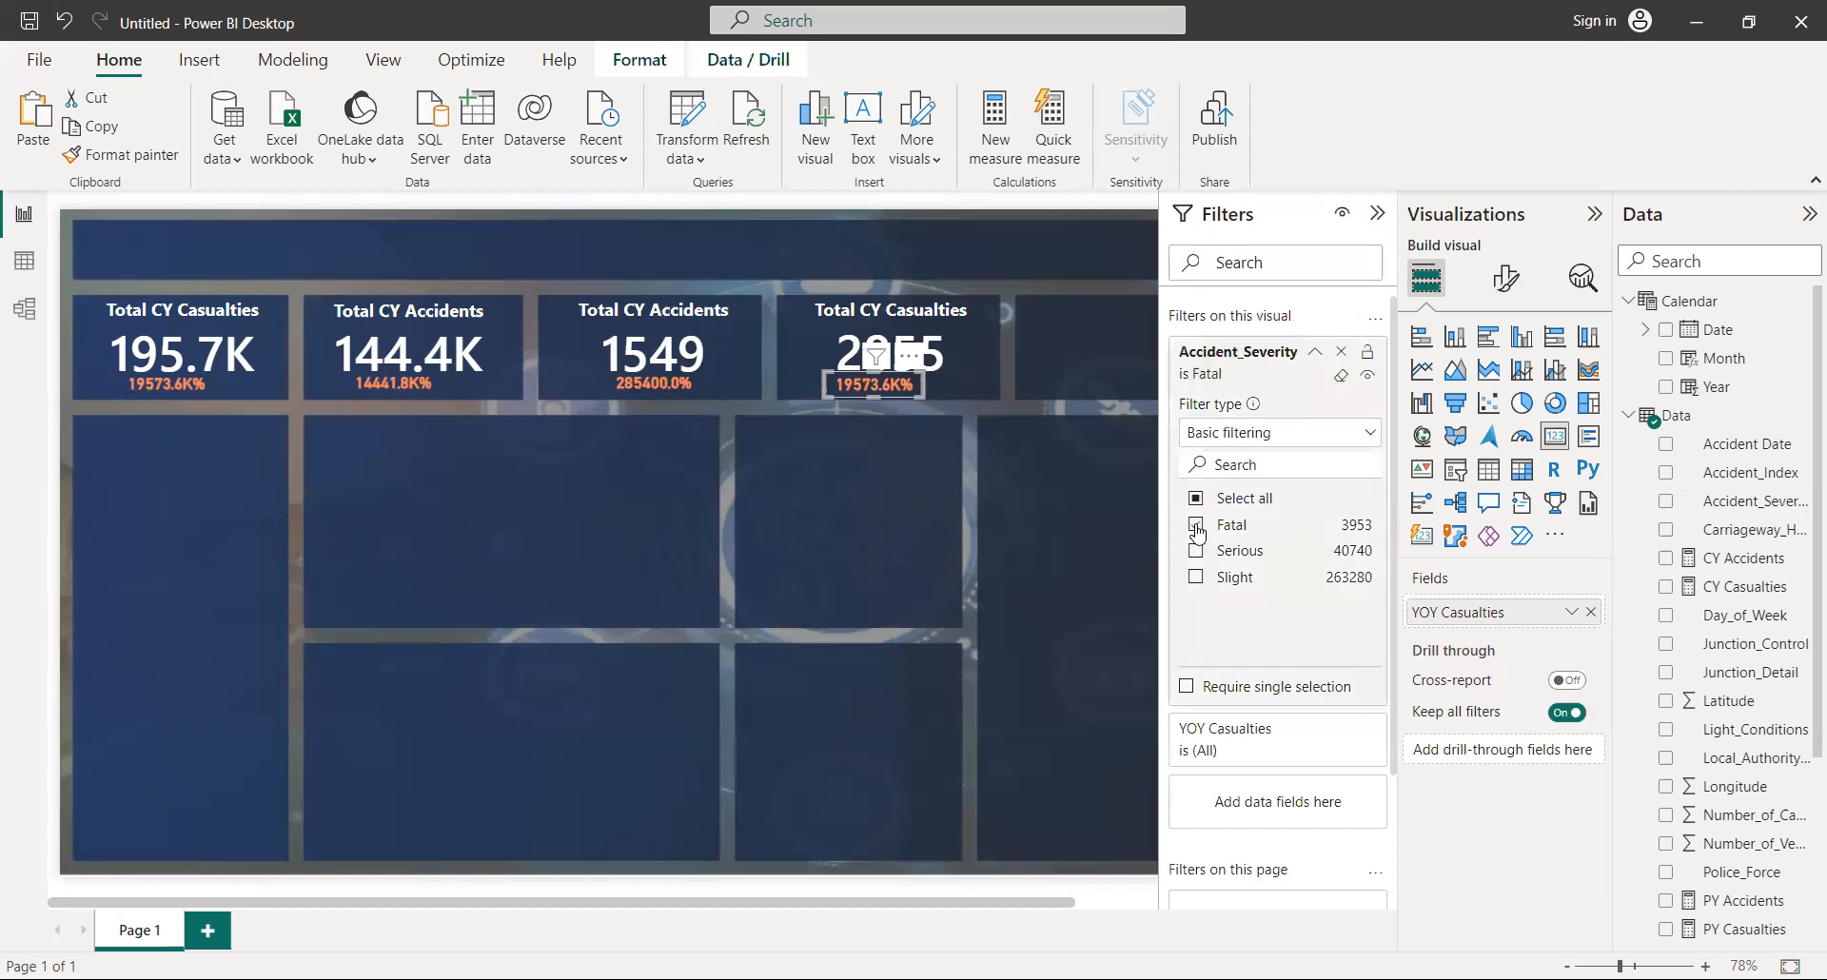